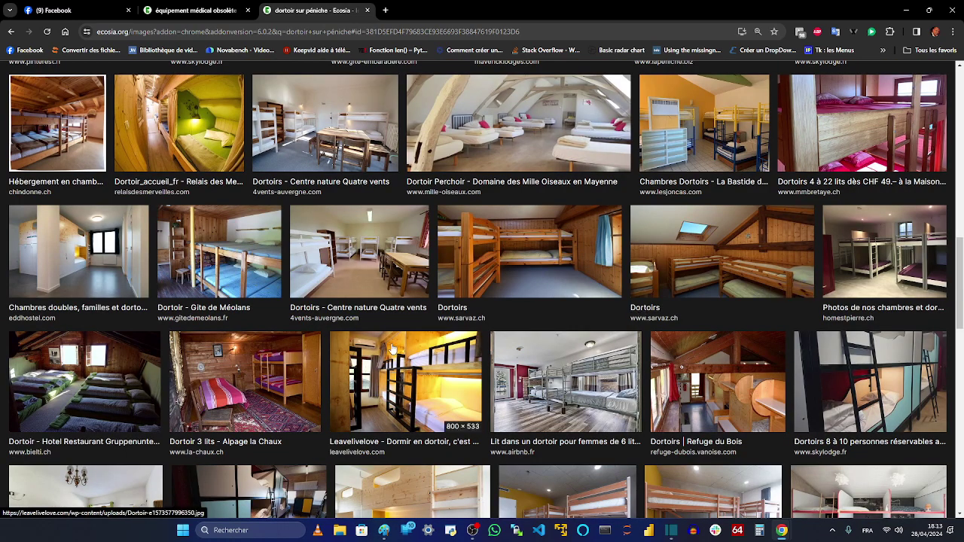
Find a photo of wooden stepped bunk beds in the "dortoir sur péniche" image results and copy the image
{"action": "scroll", "coordinate": [585, 338], "scroll_direction": "down", "scroll_amount": 3}
{"action": "scroll", "coordinate": [585, 338], "scroll_direction": "down", "scroll_amount": 3}
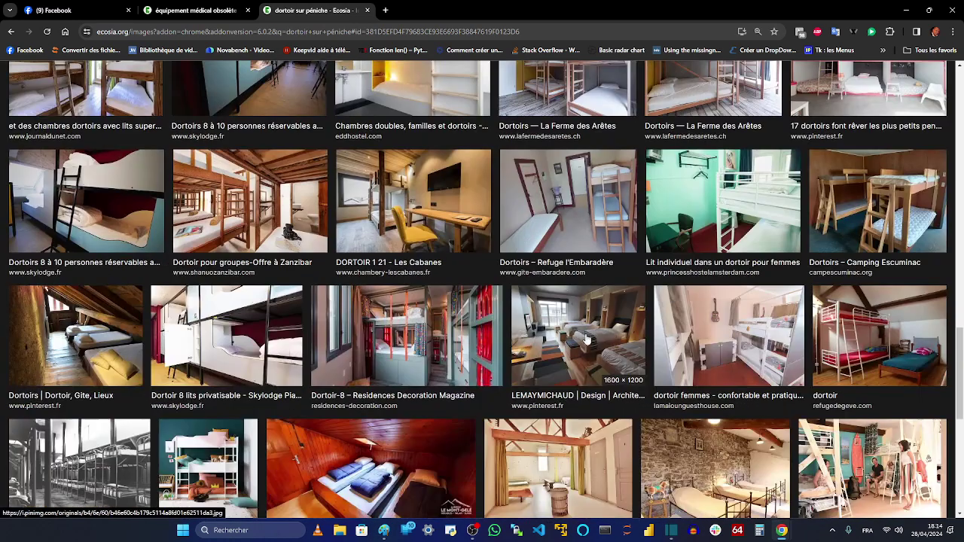
{"action": "scroll", "coordinate": [587, 339], "scroll_direction": "up", "scroll_amount": 1}
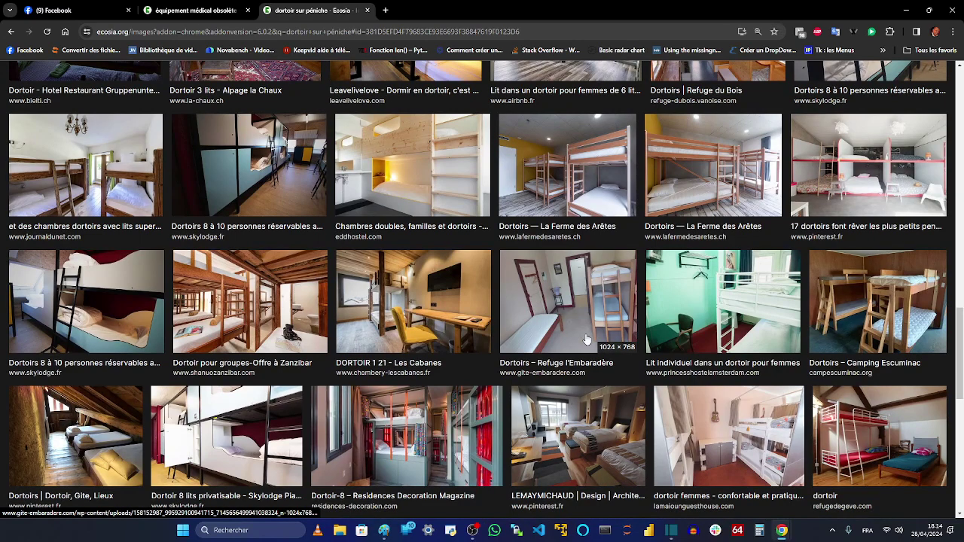
{"action": "scroll", "coordinate": [586, 339], "scroll_direction": "down", "scroll_amount": 3}
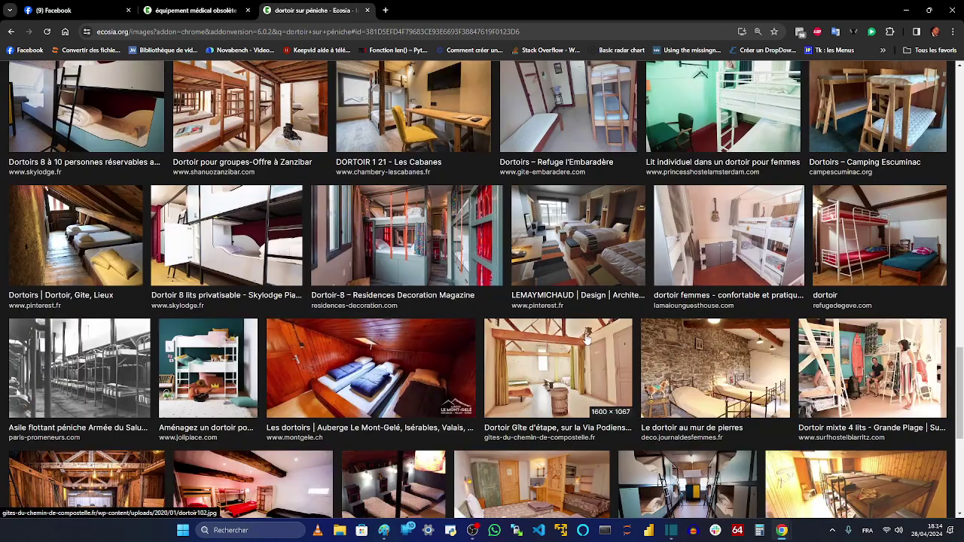
{"action": "scroll", "coordinate": [586, 339], "scroll_direction": "down", "scroll_amount": 3}
{"action": "scroll", "coordinate": [586, 339], "scroll_direction": "down", "scroll_amount": 2}
{"action": "left_click", "coordinate": [287, 326]}
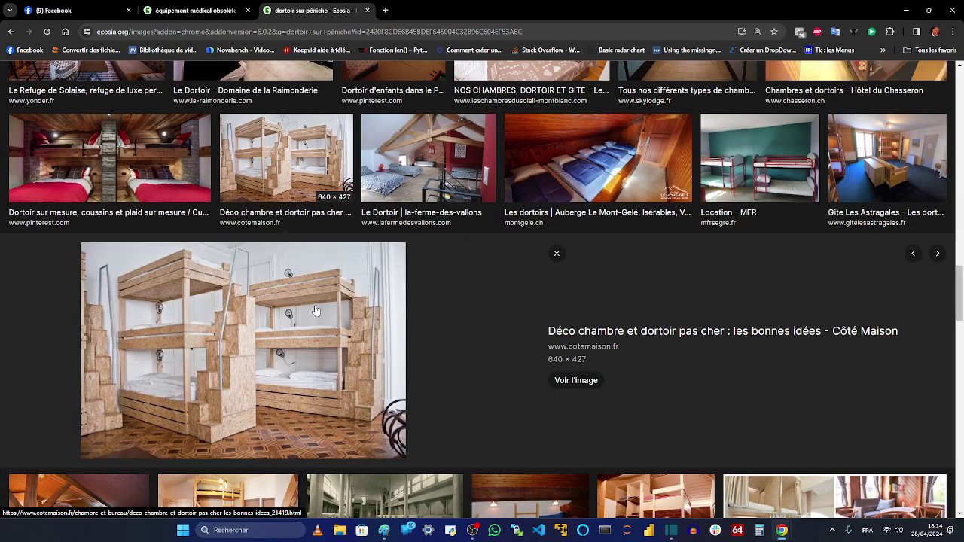
{"action": "right_click", "coordinate": [316, 311]}
{"action": "left_click", "coordinate": [415, 235]}
Paste the bunk bed photo into the Paint collage, scaled down and placed beside the red-lit lounge photo, below the library
{"action": "key", "text": "alt+Tab"}
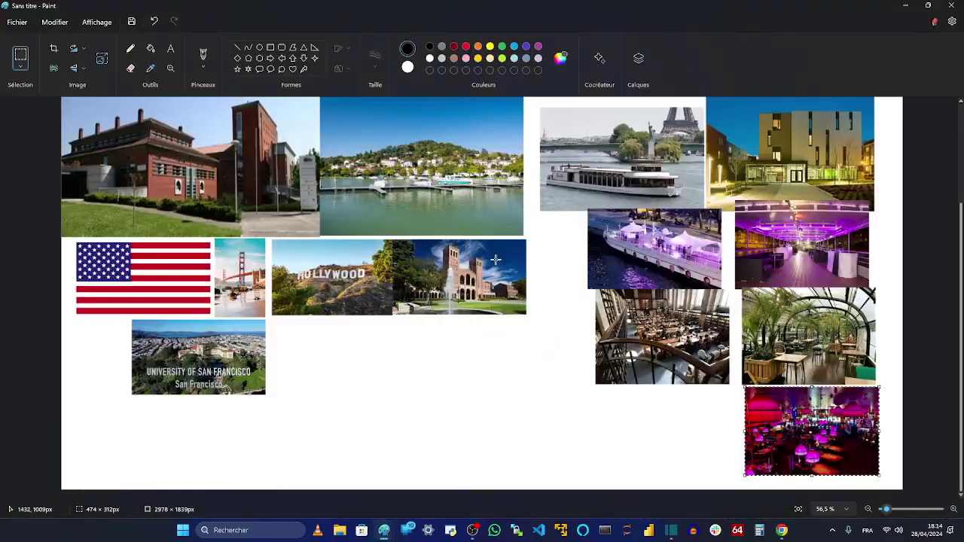
{"action": "key", "text": "ctrl+v"}
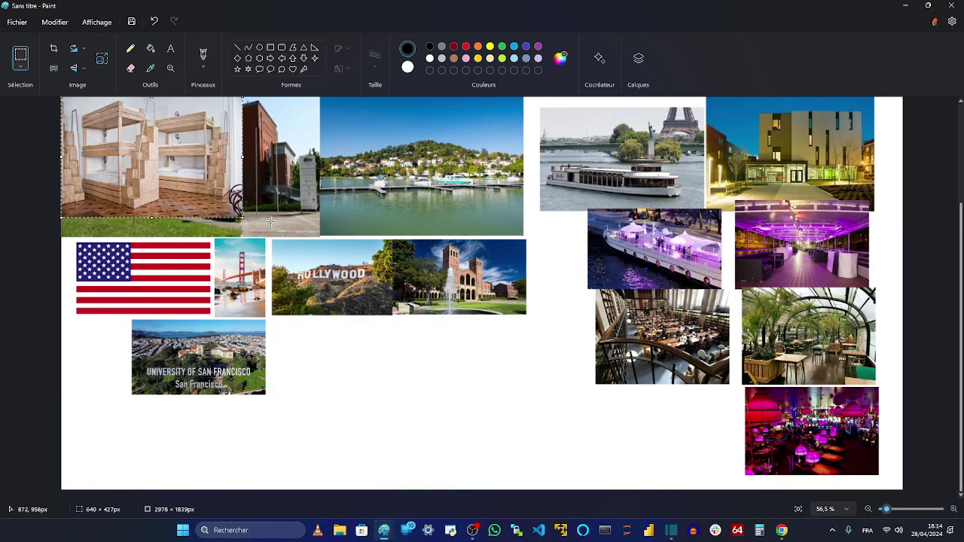
{"action": "left_click_drag", "start_coordinate": [169, 156], "coordinate": [674, 441]}
{"action": "left_click_drag", "start_coordinate": [744, 381], "coordinate": [687, 401]}
{"action": "left_click_drag", "start_coordinate": [720, 452], "coordinate": [738, 480]}
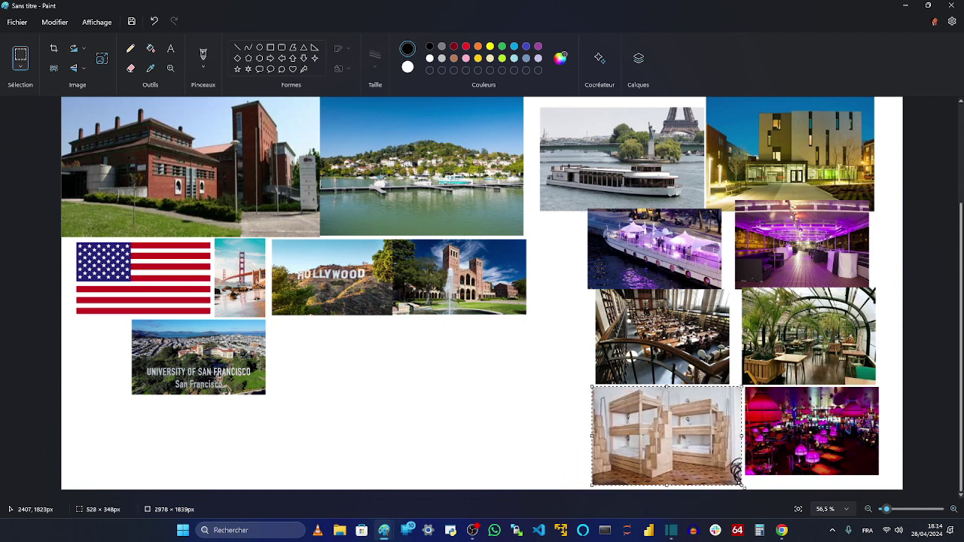
{"action": "left_click", "coordinate": [529, 402]}
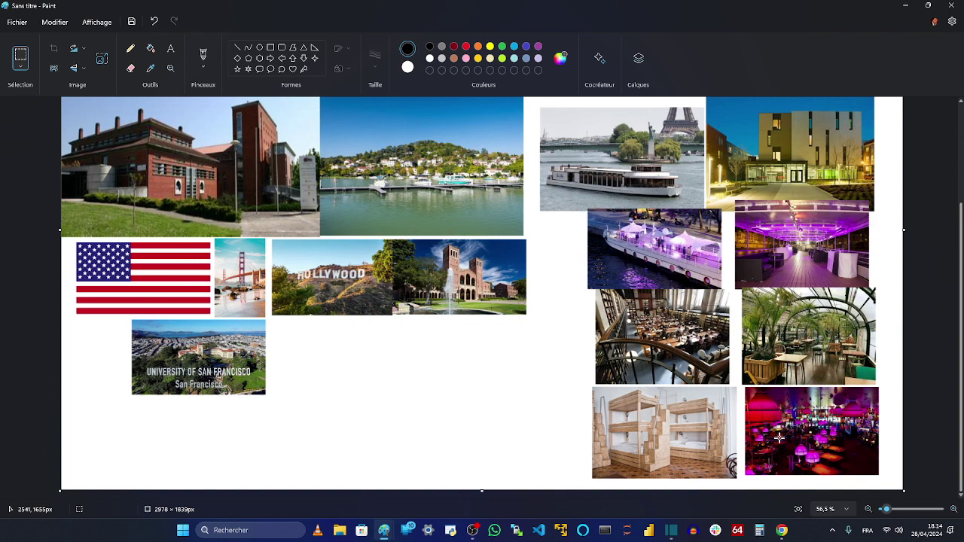
{"action": "scroll", "coordinate": [780, 439], "scroll_direction": "up", "scroll_amount": 3}
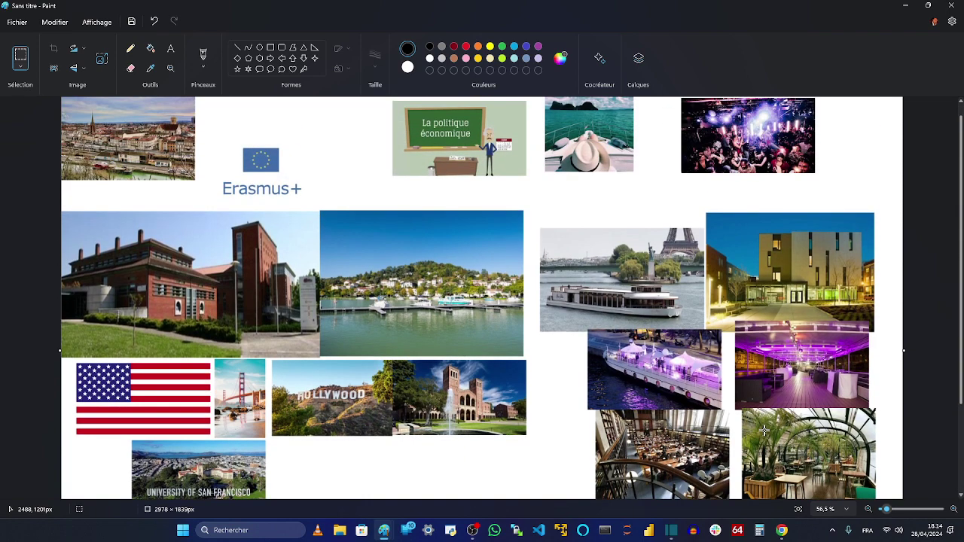
{"action": "scroll", "coordinate": [764, 430], "scroll_direction": "down", "scroll_amount": 2}
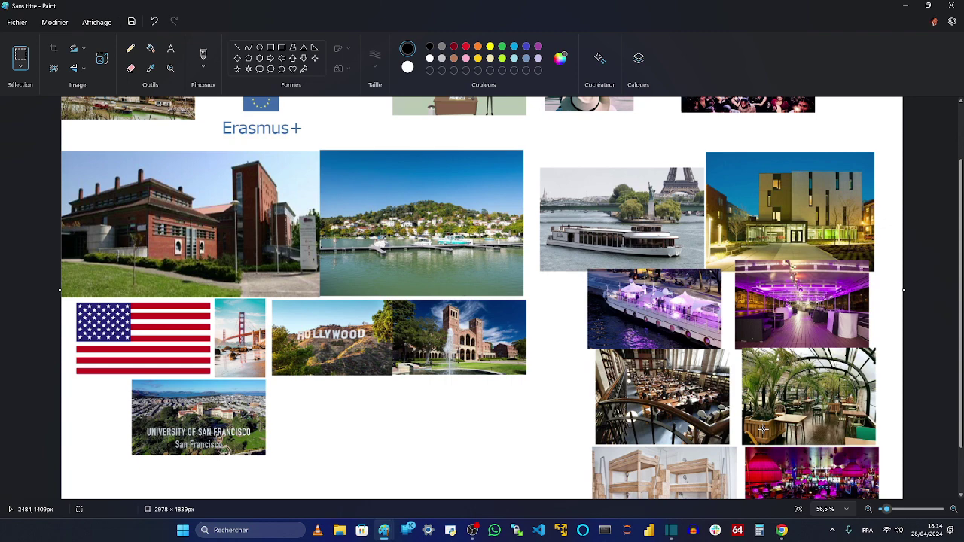
{"action": "scroll", "coordinate": [764, 430], "scroll_direction": "down", "scroll_amount": 2}
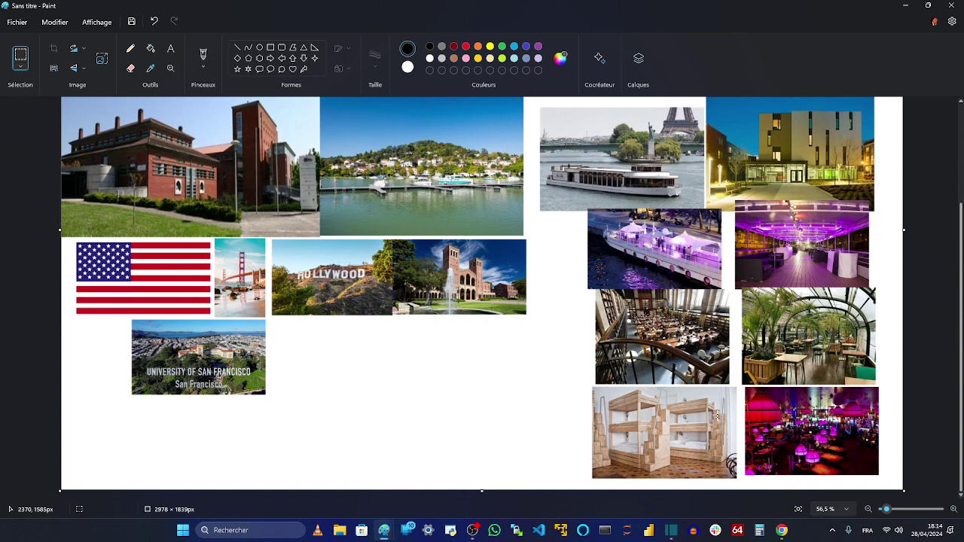
{"action": "key", "text": "alt+Tab"}
{"action": "key", "text": "alt+Tab"}
Open the Calculator and compute 200 × 5000
{"action": "left_click", "coordinate": [253, 530]}
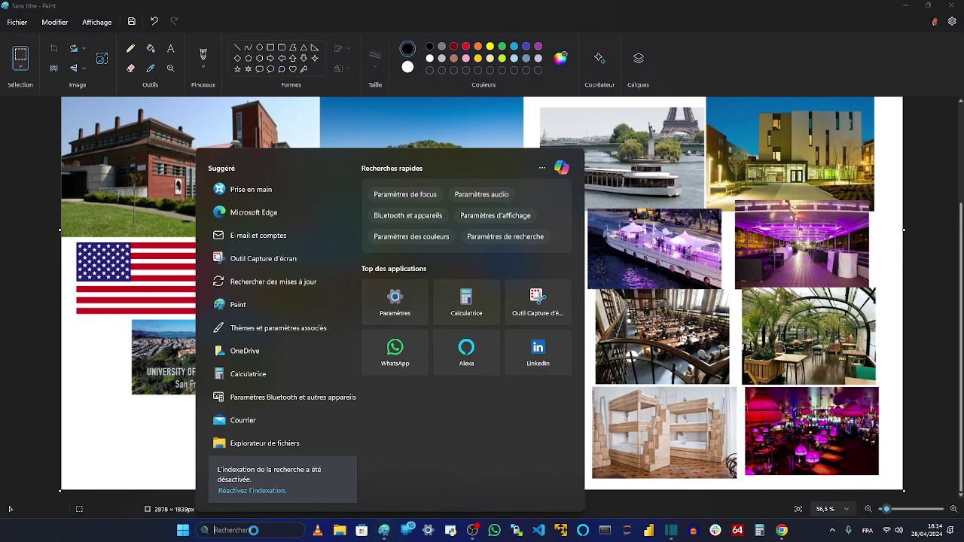
{"action": "type", "text": "calc"}
{"action": "key", "text": "Return"}
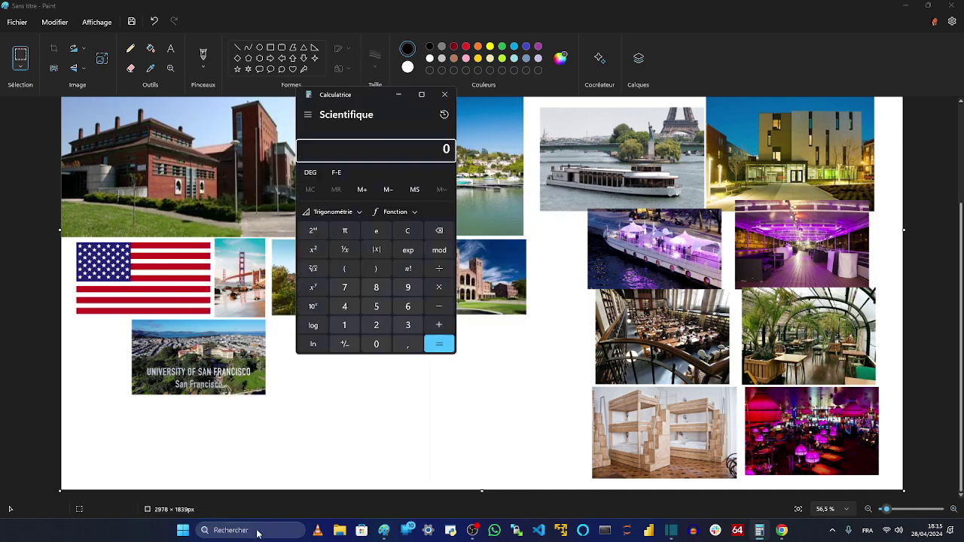
{"action": "type", "text": "200 × 5000"}
{"action": "key", "text": "Return"}
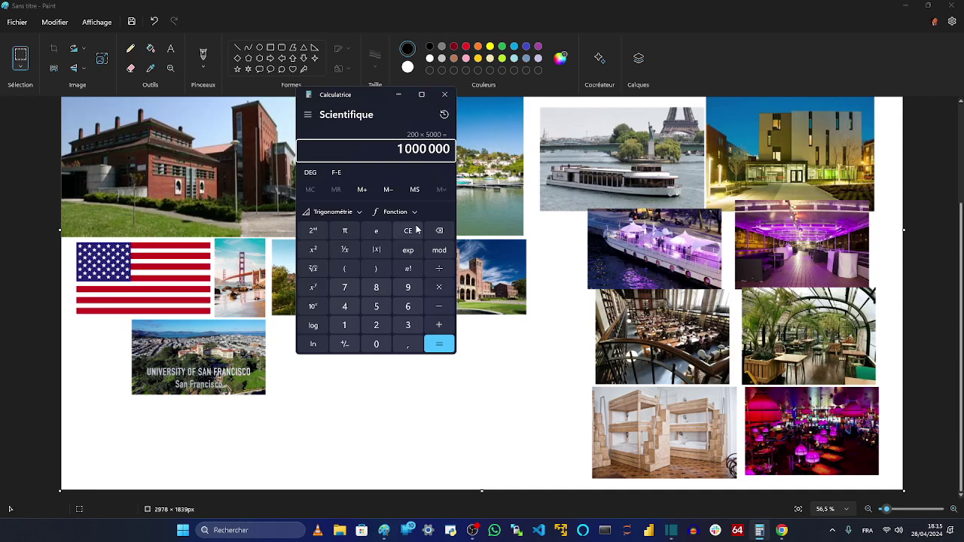
Multiply the calculated result by 12 and close the Calculator
{"action": "key", "text": "asterisk"}
{"action": "type", "text": "12"}
{"action": "key", "text": "Return"}
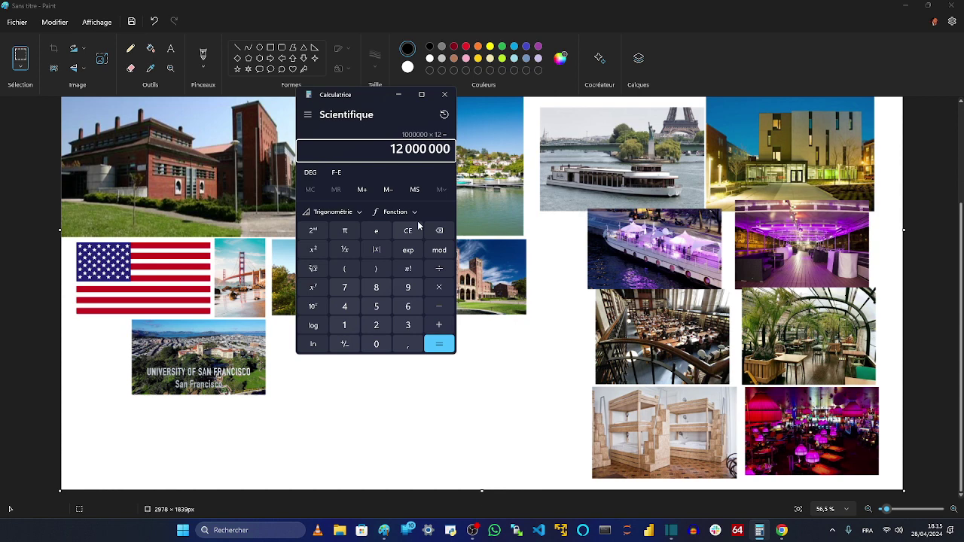
{"action": "left_click", "coordinate": [445, 94]}
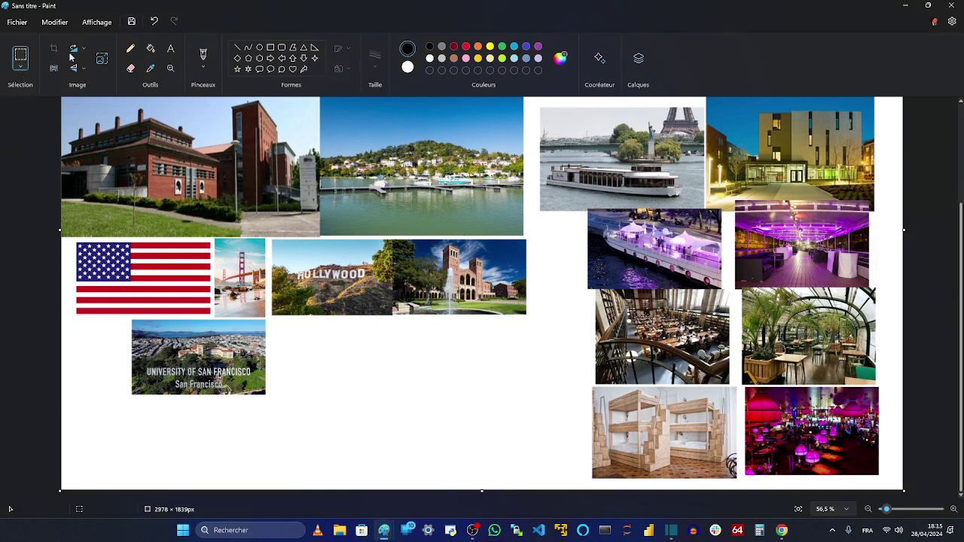
Move the block of American pictures, from the US flag to the University of San Francisco, lower to free space above it
{"action": "left_click_drag", "start_coordinate": [71, 240], "coordinate": [528, 403]}
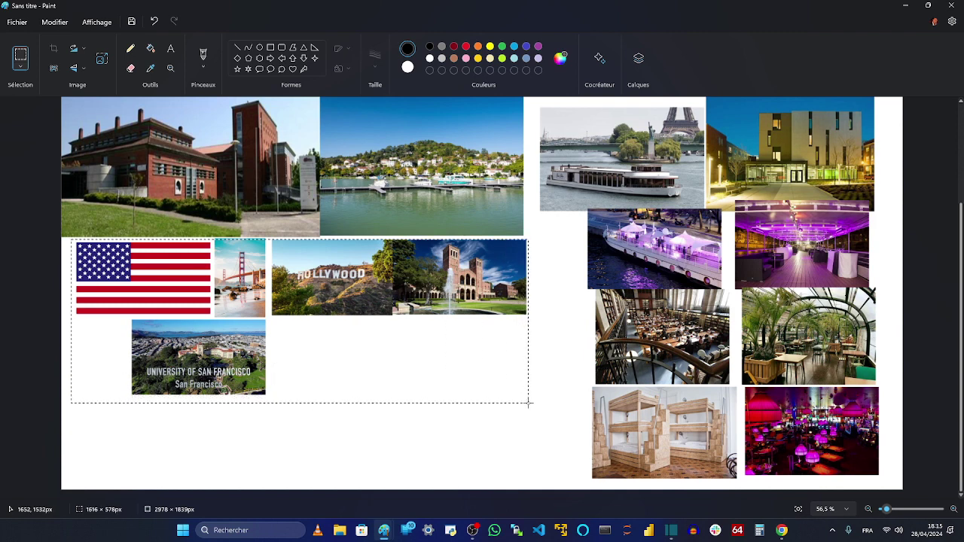
{"action": "left_click", "coordinate": [552, 409]}
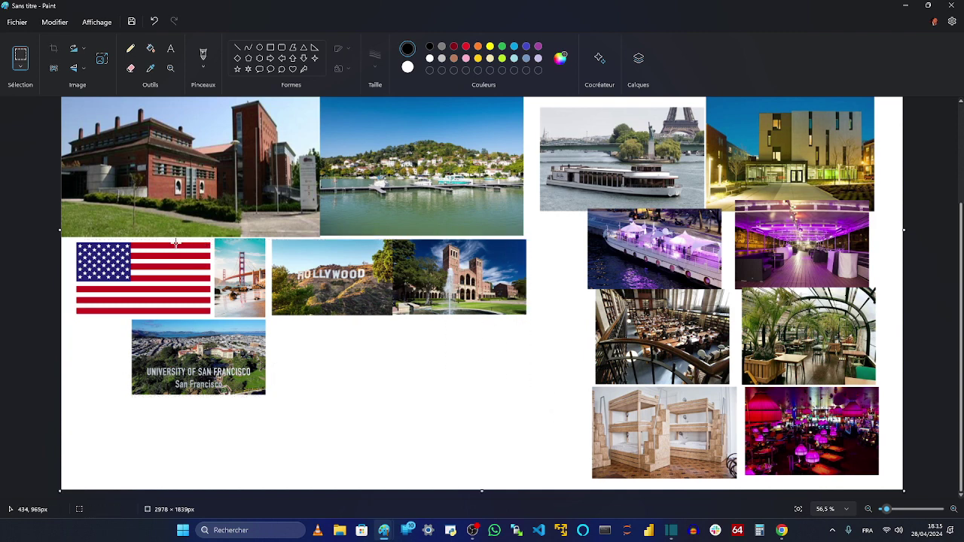
{"action": "left_click_drag", "start_coordinate": [73, 239], "coordinate": [494, 366]}
{"action": "left_click_drag", "start_coordinate": [539, 404], "coordinate": [58, 238]}
{"action": "left_click_drag", "start_coordinate": [219, 267], "coordinate": [208, 329]}
{"action": "left_click", "coordinate": [201, 268]}
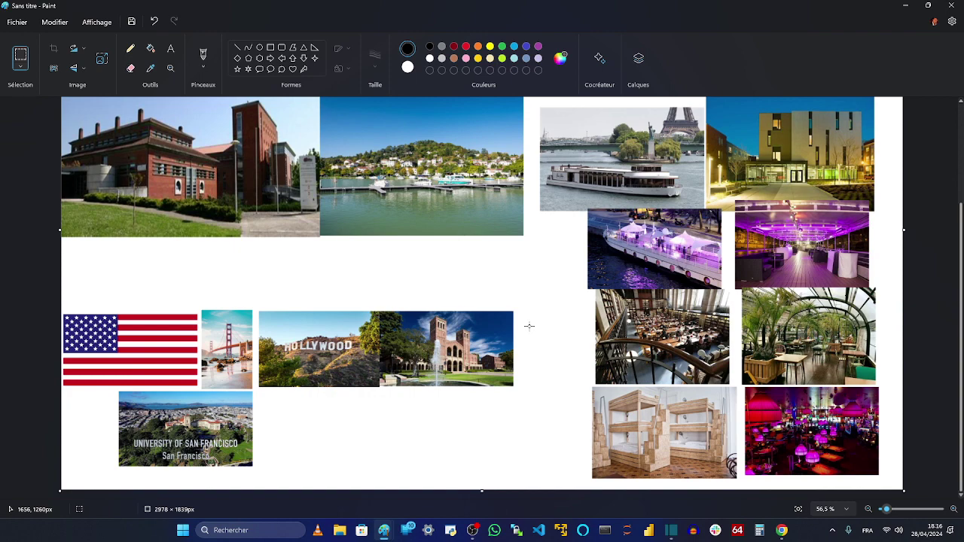
Switch to Chrome and search Ecosia images for "hotel du département agen"
{"action": "scroll", "coordinate": [529, 326], "scroll_direction": "up", "scroll_amount": 4}
{"action": "scroll", "coordinate": [530, 326], "scroll_direction": "down", "scroll_amount": 3}
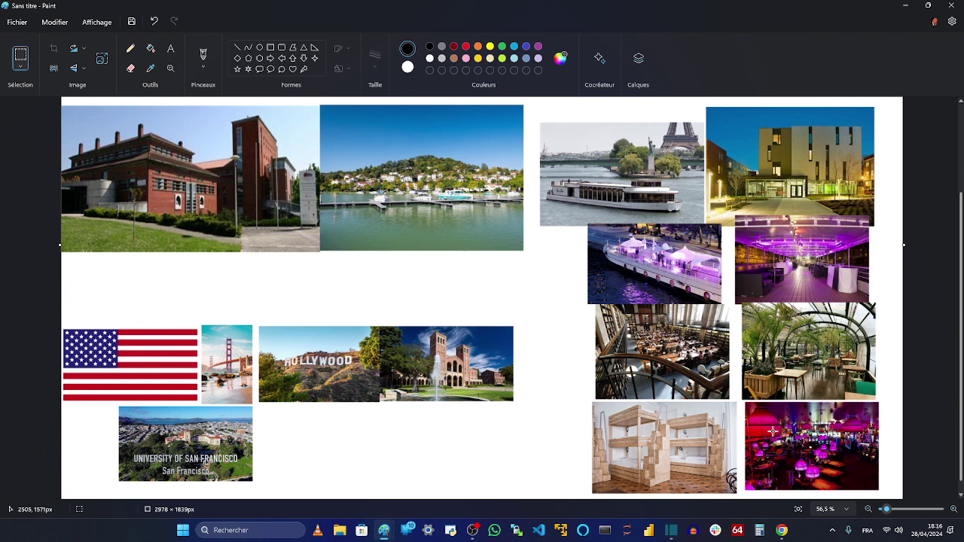
{"action": "key", "text": "alt+Tab"}
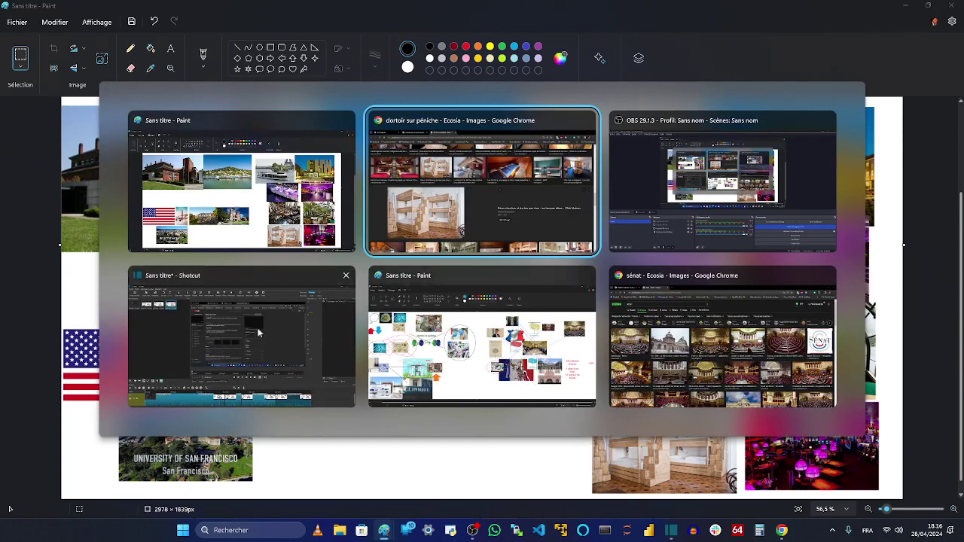
{"action": "scroll", "coordinate": [50, 219], "scroll_direction": "up", "scroll_amount": 20}
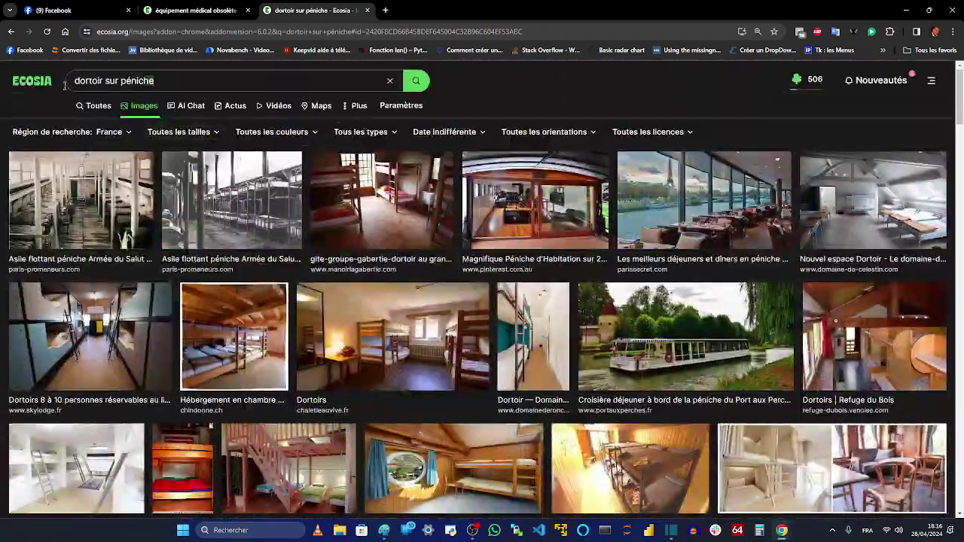
{"action": "left_click_drag", "start_coordinate": [160, 81], "coordinate": [76, 81]}
{"action": "key", "text": "BackSpace"}
{"action": "type", "text": "hotel"}
{"action": "key", "text": "BackSpace"}
{"action": "key", "text": "BackSpace"}
{"action": "key", "text": "BackSpace"}
{"action": "type", "text": "tel du dépa"}
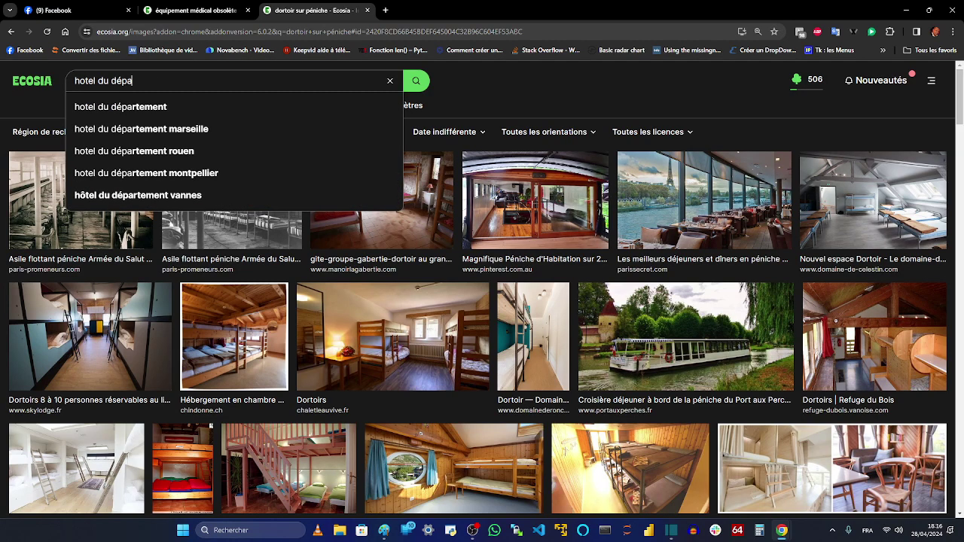
{"action": "type", "text": "rtement agen"}
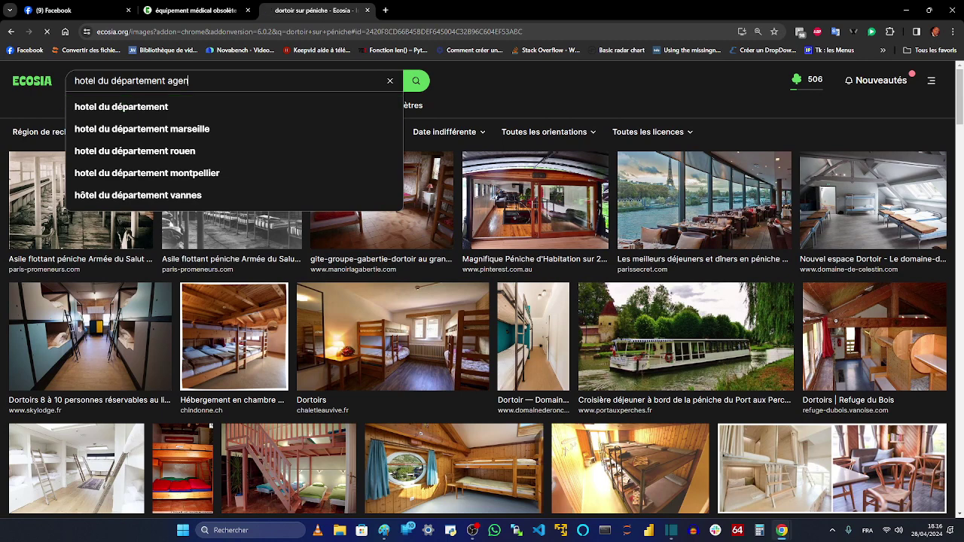
{"action": "key", "text": "Return"}
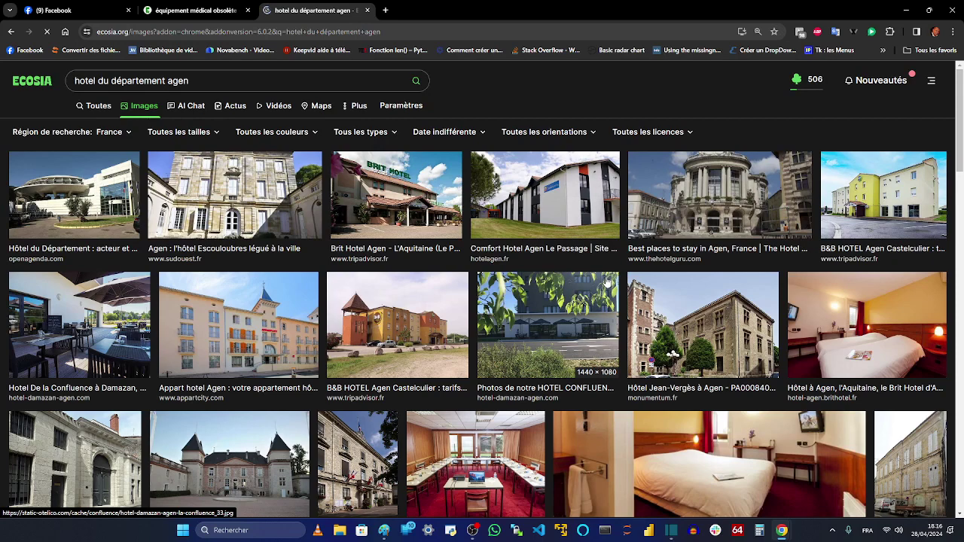
Open the openagenda.com photo of the Hôtel du Département and copy the image
{"action": "left_click", "coordinate": [74, 194]}
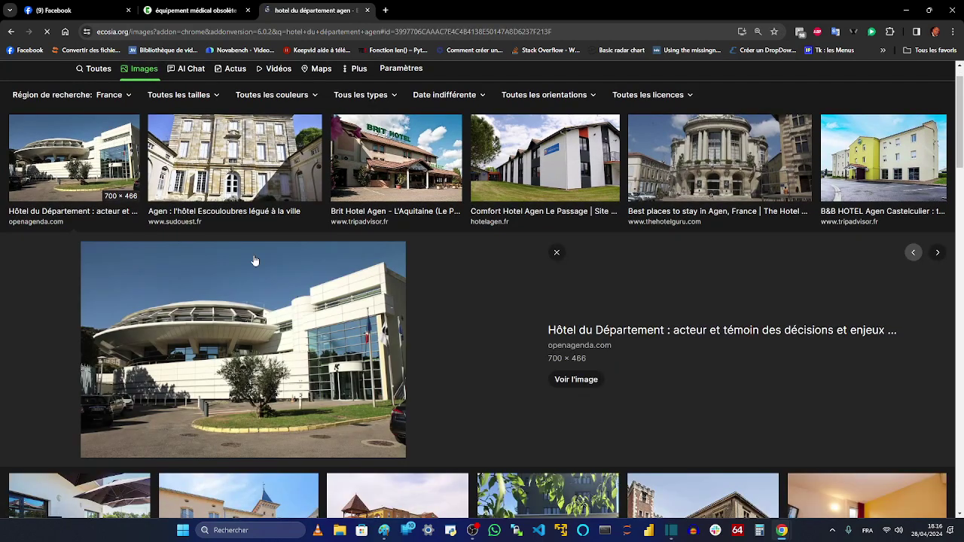
{"action": "right_click", "coordinate": [313, 261]}
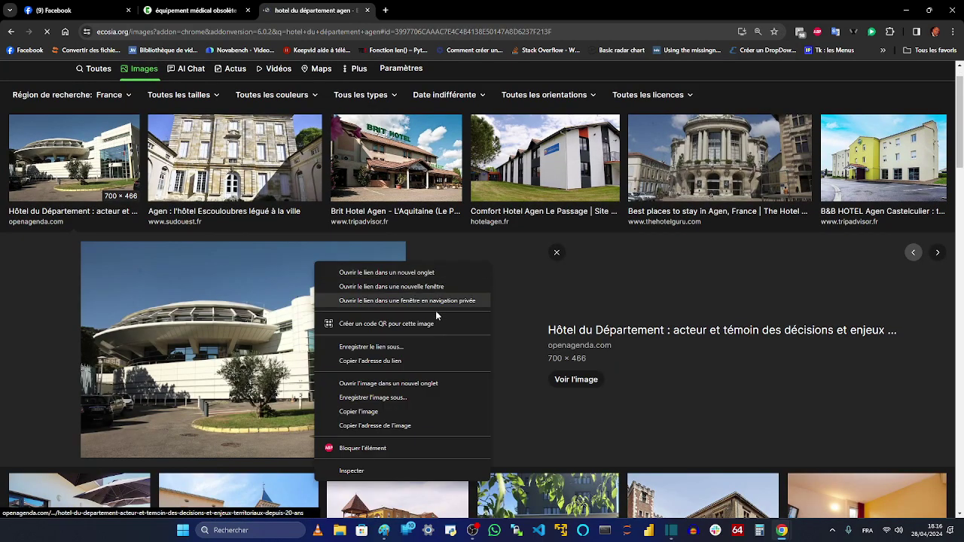
{"action": "left_click", "coordinate": [415, 412]}
Paste the Hôtel du Département photo into the Paint collage, scaled to about 368 × 255 px, just below the lake photo's right end
{"action": "key", "text": "alt+Tab"}
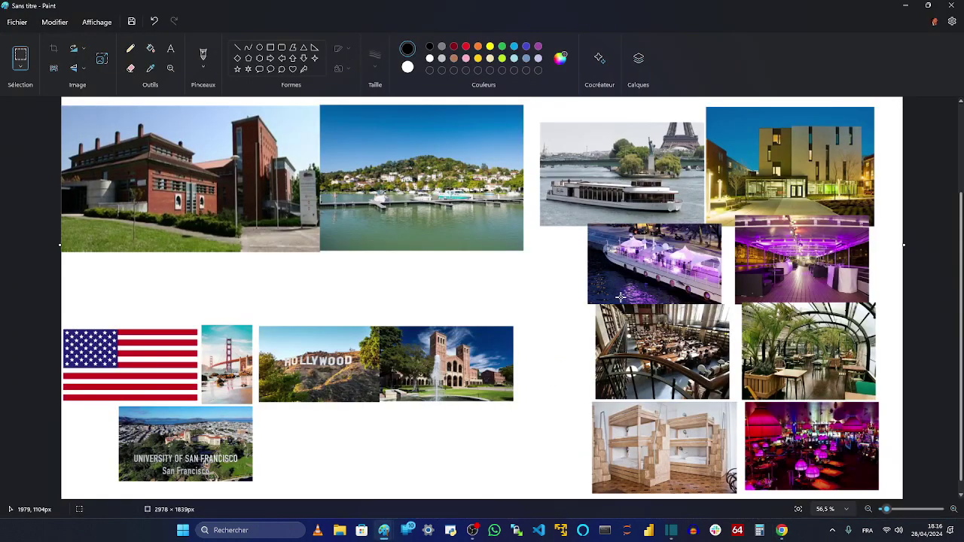
{"action": "key", "text": "ctrl+v"}
{"action": "left_click_drag", "start_coordinate": [198, 158], "coordinate": [674, 305]}
{"action": "left_click_drag", "start_coordinate": [736, 247], "coordinate": [507, 262]}
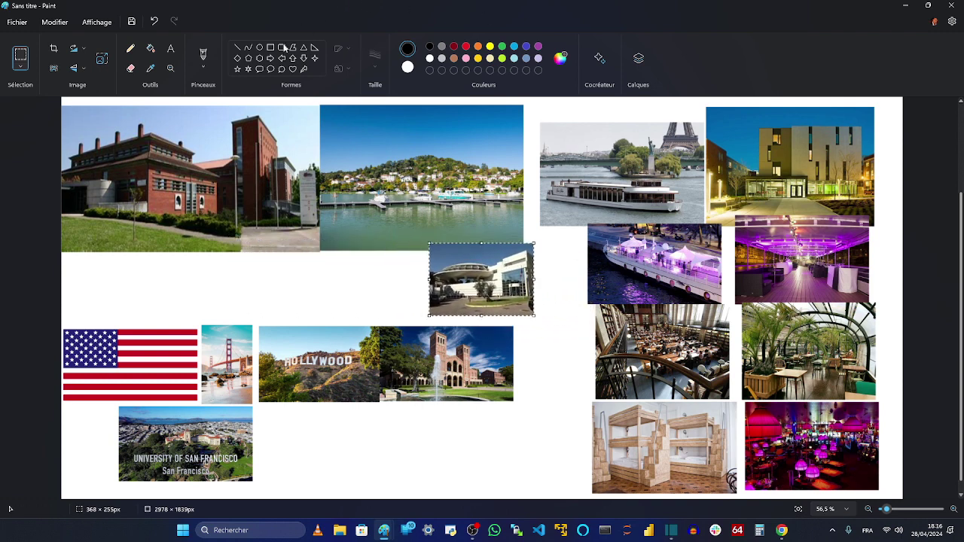
Draw a black oval about 1178 × 1363 px around the barge photo group and a line linking it to the Hôtel du Département photo
{"action": "left_click", "coordinate": [259, 47]}
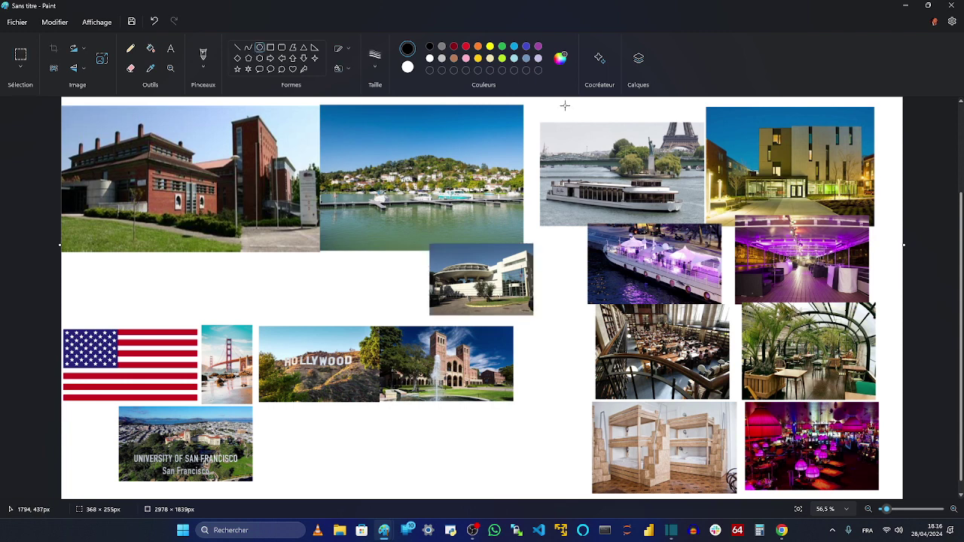
{"action": "left_click_drag", "start_coordinate": [571, 101], "coordinate": [905, 488]}
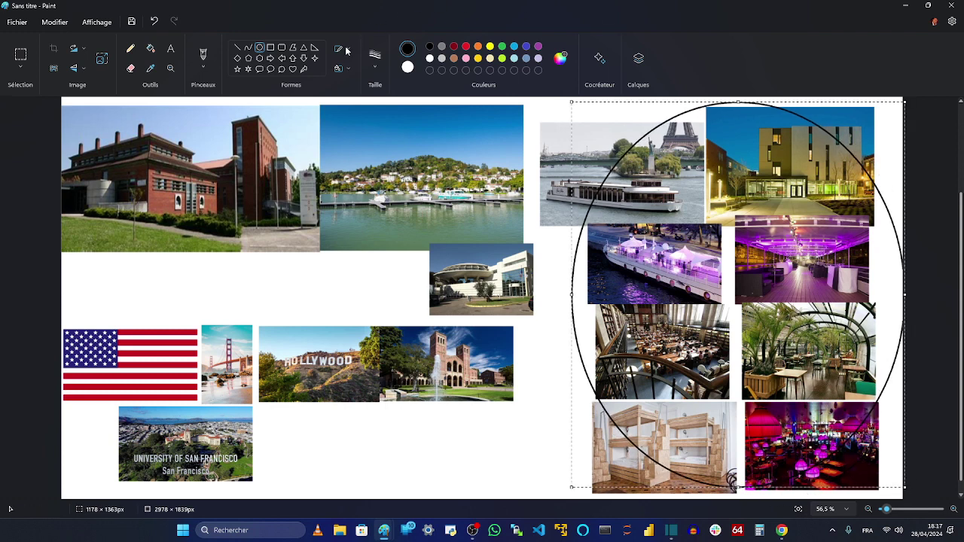
{"action": "left_click", "coordinate": [237, 47]}
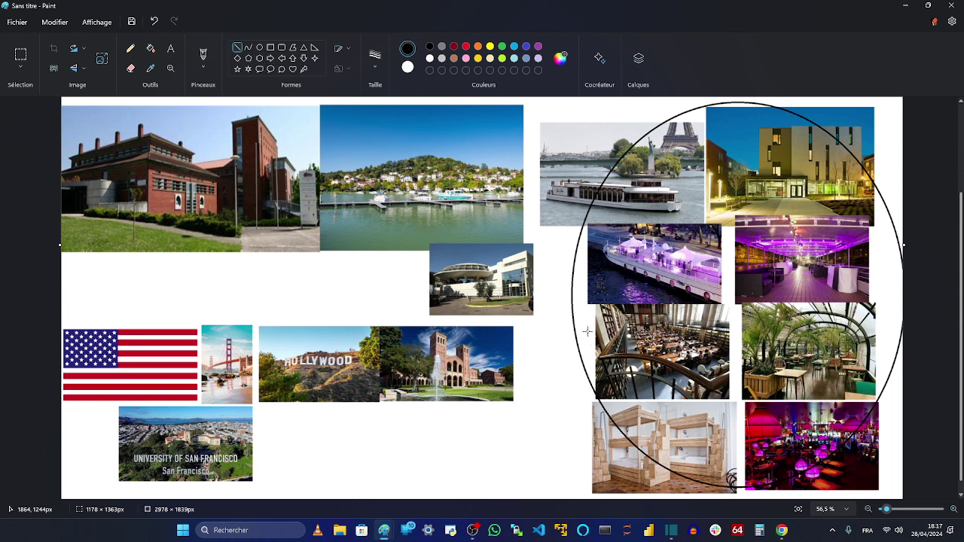
{"action": "left_click_drag", "start_coordinate": [572, 321], "coordinate": [511, 290]}
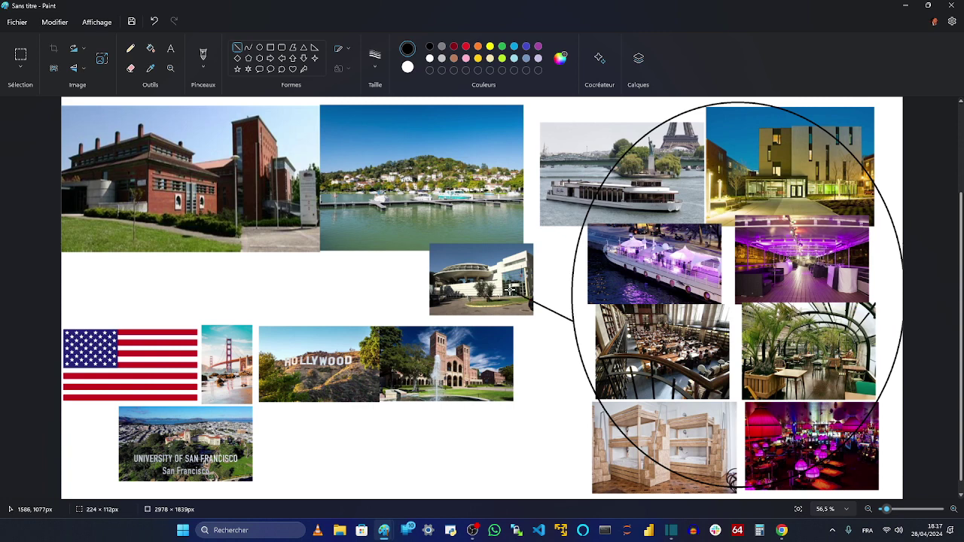
Draw a line linking the Hôtel du Département photo to the red-brick building photo
{"action": "left_click", "coordinate": [309, 268]}
{"action": "left_click_drag", "start_coordinate": [437, 254], "coordinate": [241, 235]}
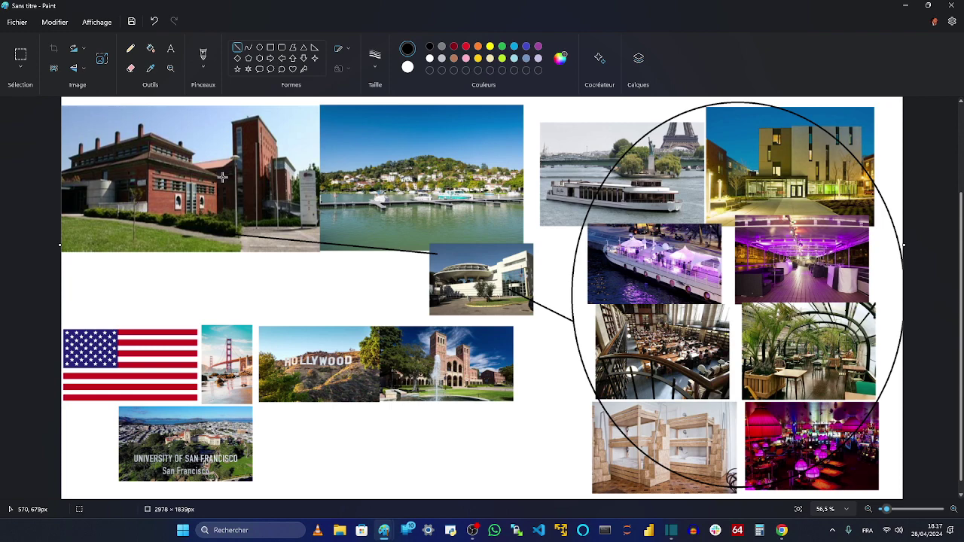
{"action": "scroll", "coordinate": [274, 237], "scroll_direction": "up", "scroll_amount": 3}
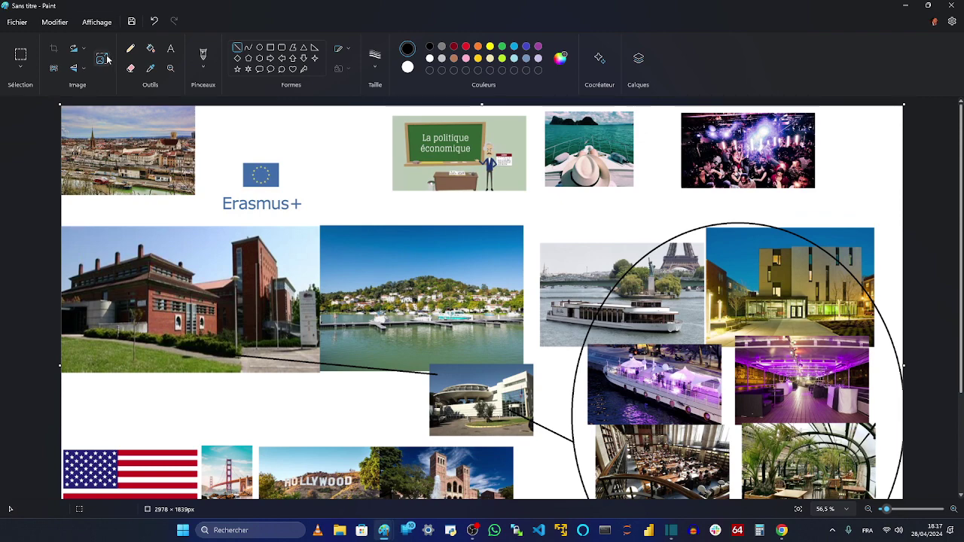
Copy the Erasmus+ logo area, about 352 × 258 px, and paste it beside the University of San Francisco photo, below the Hollywood photo
{"action": "left_click", "coordinate": [18, 59]}
{"action": "left_click_drag", "start_coordinate": [213, 146], "coordinate": [313, 219]}
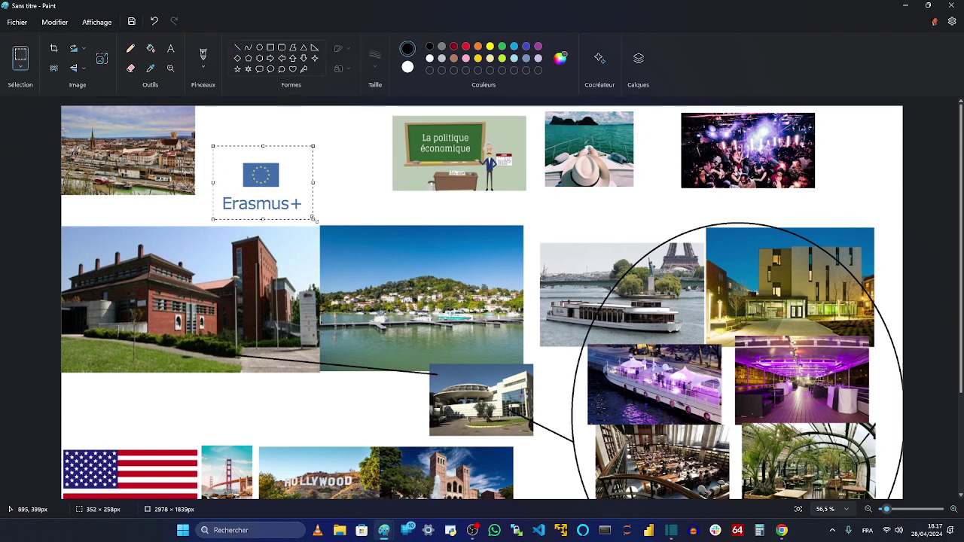
{"action": "scroll", "coordinate": [317, 205], "scroll_direction": "down", "scroll_amount": 1}
{"action": "scroll", "coordinate": [317, 205], "scroll_direction": "down", "scroll_amount": 3}
{"action": "key", "text": "ctrl+v"}
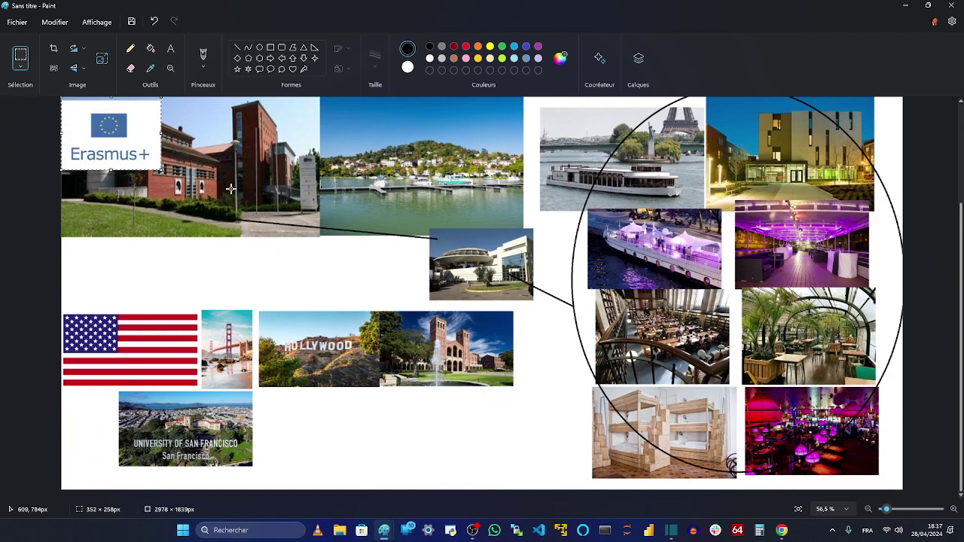
{"action": "mouse_move", "coordinate": [140, 148]}
{"action": "left_mouse_down"}
{"action": "mouse_move", "coordinate": [382, 382]}
{"action": "mouse_move", "coordinate": [374, 451]}
{"action": "mouse_move", "coordinate": [351, 442]}
{"action": "left_mouse_up"}
{"action": "scroll", "coordinate": [378, 382], "scroll_direction": "up", "scroll_amount": 4}
{"action": "scroll", "coordinate": [380, 380], "scroll_direction": "down", "scroll_amount": 4}
Switch to the Chrome image search, look up "scénario" and copy the dreamstime.com movie storyboard image with the clapperboard
{"action": "key", "text": "alt+Tab"}
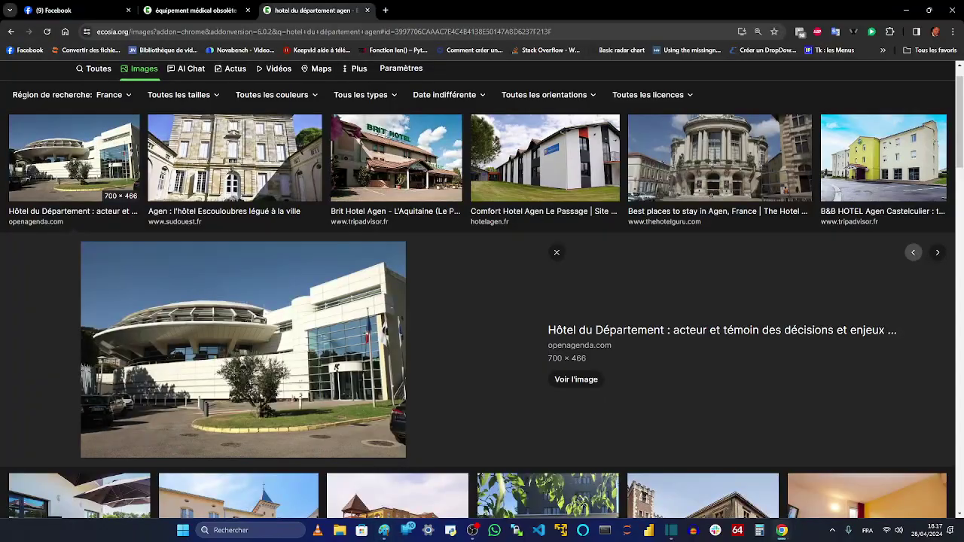
{"action": "scroll", "coordinate": [73, 169], "scroll_direction": "up", "scroll_amount": 1}
{"action": "key", "text": "ctrl+a"}
{"action": "type", "text": "s"}
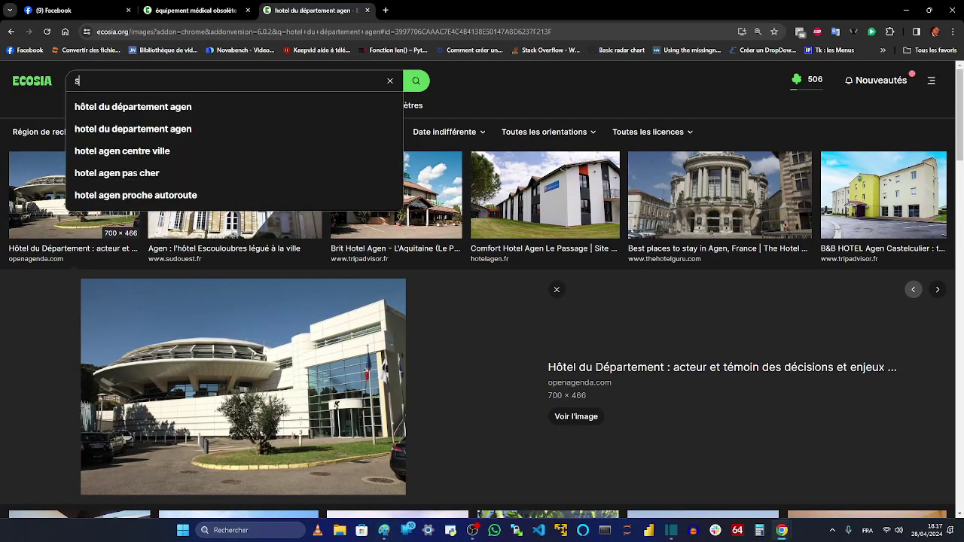
{"action": "type", "text": "cénario"}
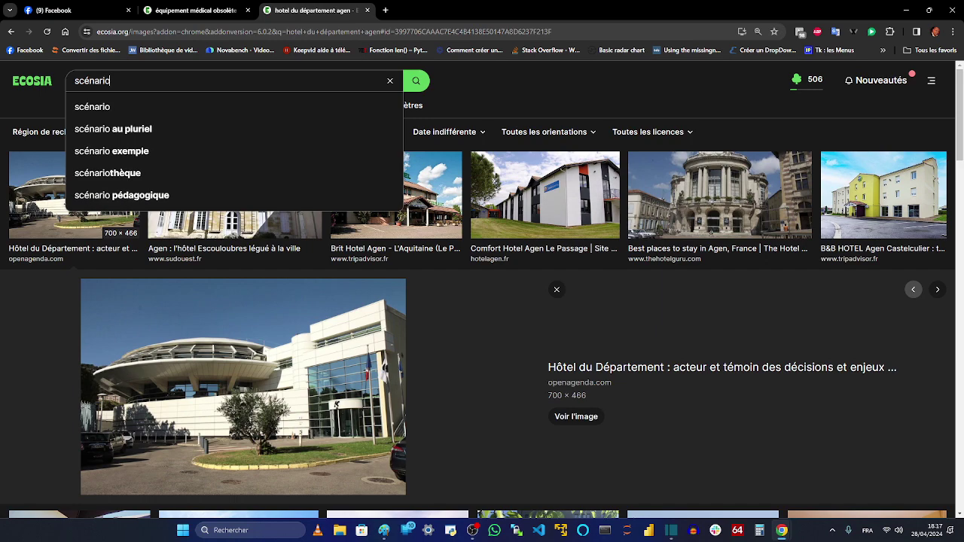
{"action": "key", "text": "Return"}
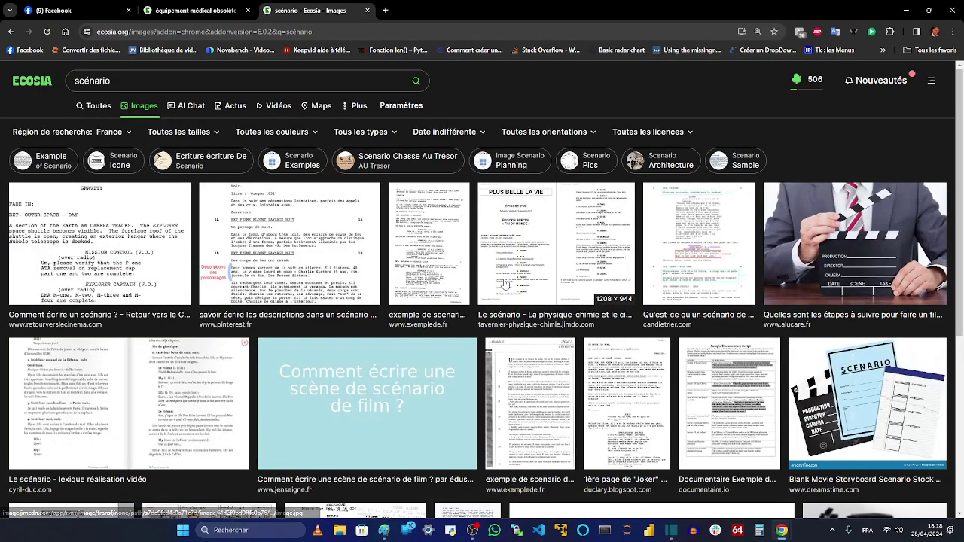
{"action": "scroll", "coordinate": [843, 329], "scroll_direction": "down", "scroll_amount": 2}
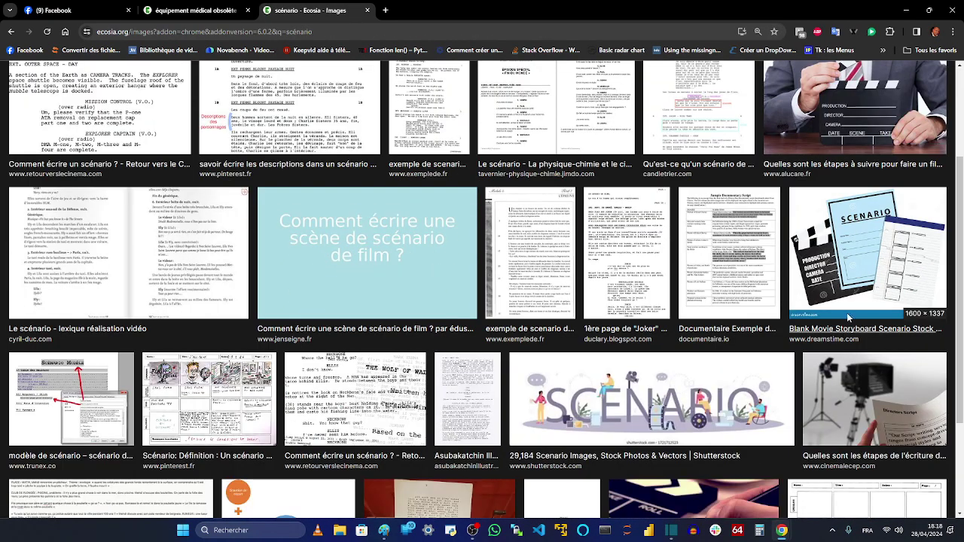
{"action": "right_click", "coordinate": [849, 242]}
{"action": "left_click", "coordinate": [829, 390]}
Switch back to the Paint collage and paste the storyboard image directly right of the lower Erasmus+ logo
{"action": "key", "text": "alt+Tab"}
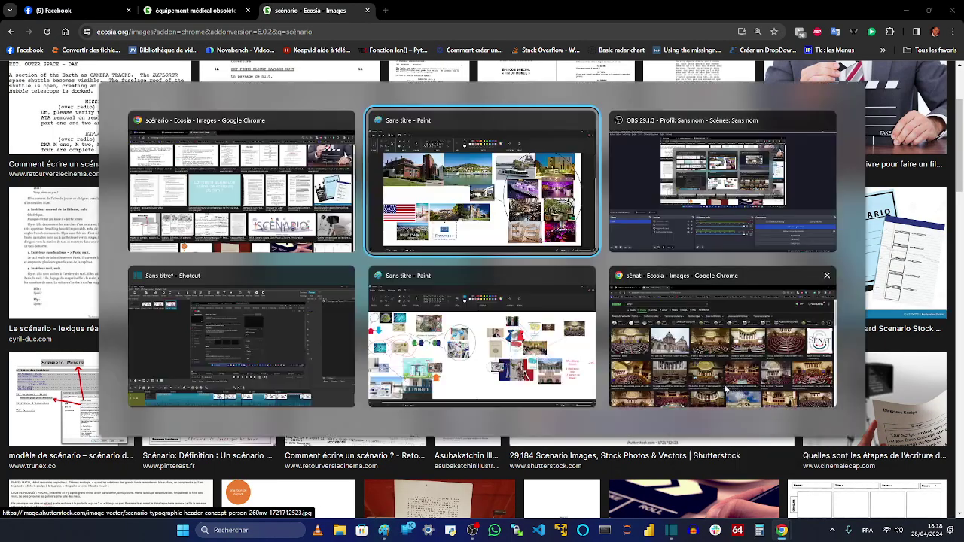
{"action": "key", "text": "ctrl+v"}
{"action": "mouse_move", "coordinate": [179, 115]}
{"action": "left_mouse_down"}
{"action": "mouse_move", "coordinate": [279, 151]}
{"action": "mouse_move", "coordinate": [498, 402]}
{"action": "mouse_move", "coordinate": [475, 408]}
{"action": "left_mouse_up"}
{"action": "left_click_drag", "start_coordinate": [445, 445], "coordinate": [438, 431]}
Switch to Chrome, search images for "12 millions d'euros" and copy the animalia-life.club picture of green banknote stacks
{"action": "key", "text": "alt+Tab"}
{"action": "scroll", "coordinate": [211, 139], "scroll_direction": "up", "scroll_amount": 2}
{"action": "left_click", "coordinate": [151, 88]}
{"action": "key", "text": "ctrl+a"}
{"action": "type", "text": "12 m"}
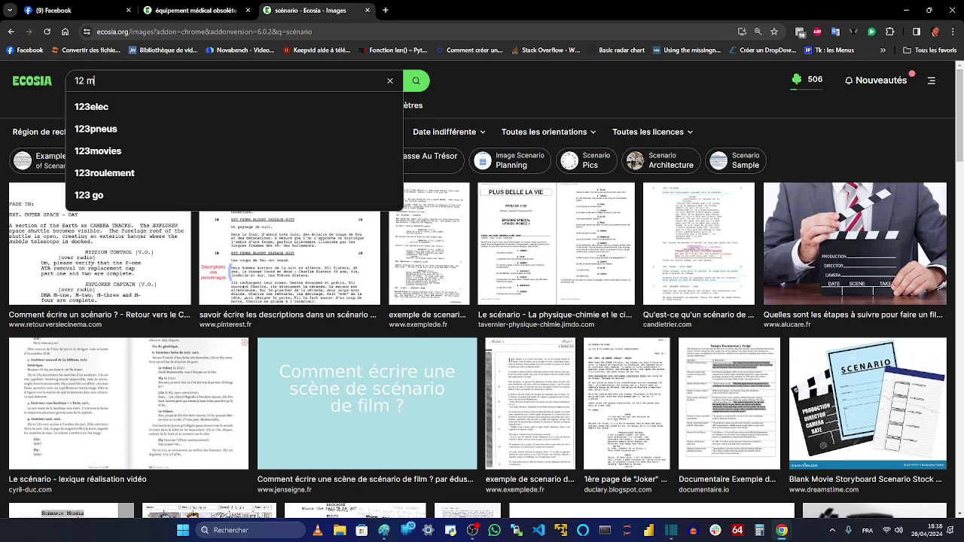
{"action": "type", "text": "illions d'euors"}
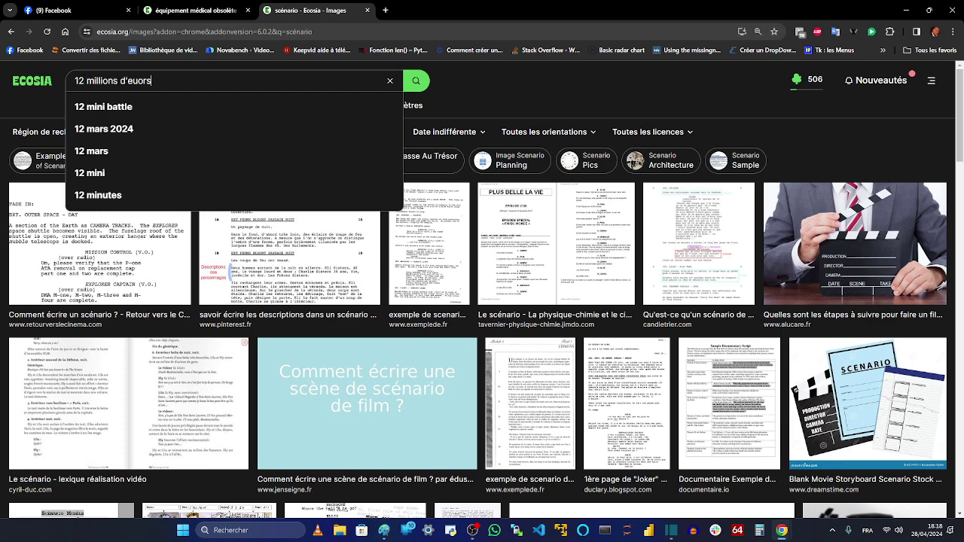
{"action": "key", "text": "Return"}
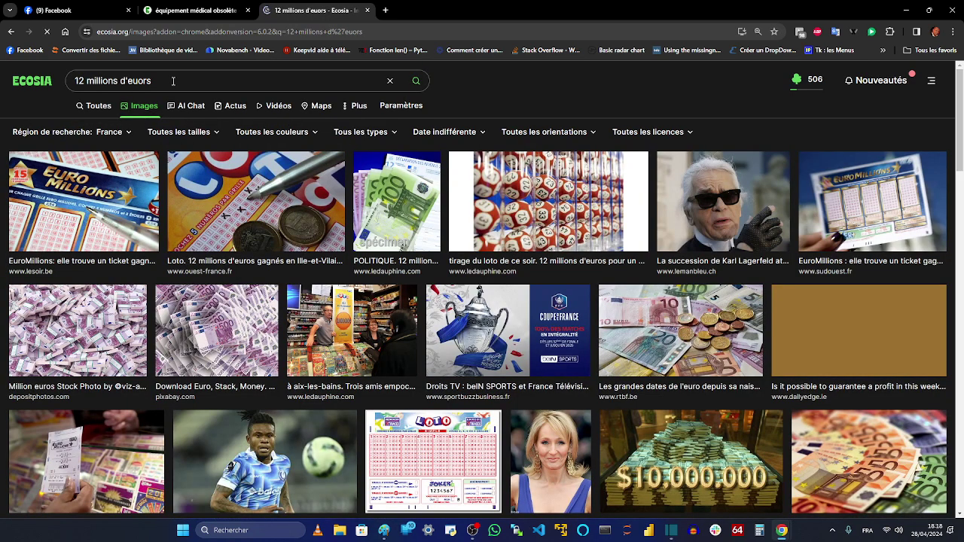
{"action": "left_click", "coordinate": [141, 82]}
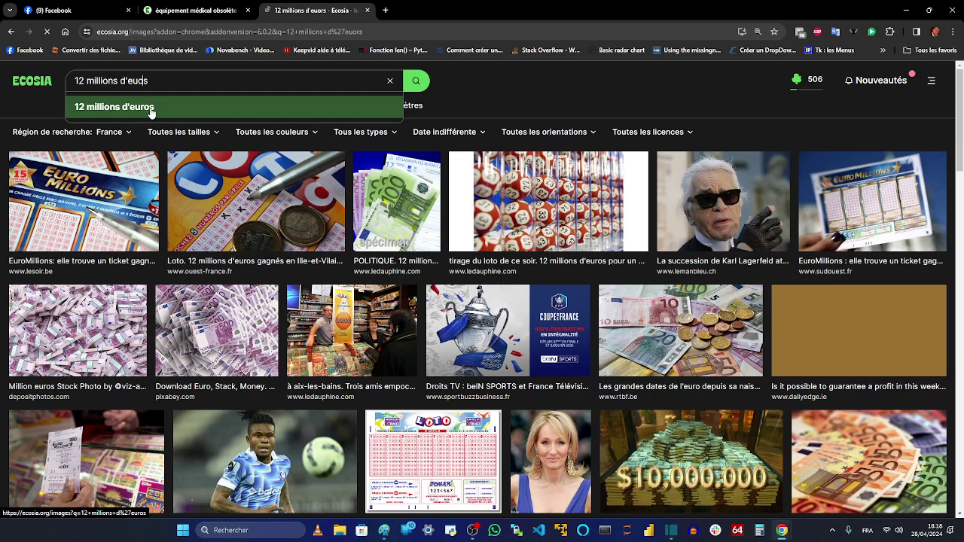
{"action": "type", "text": "ro"}
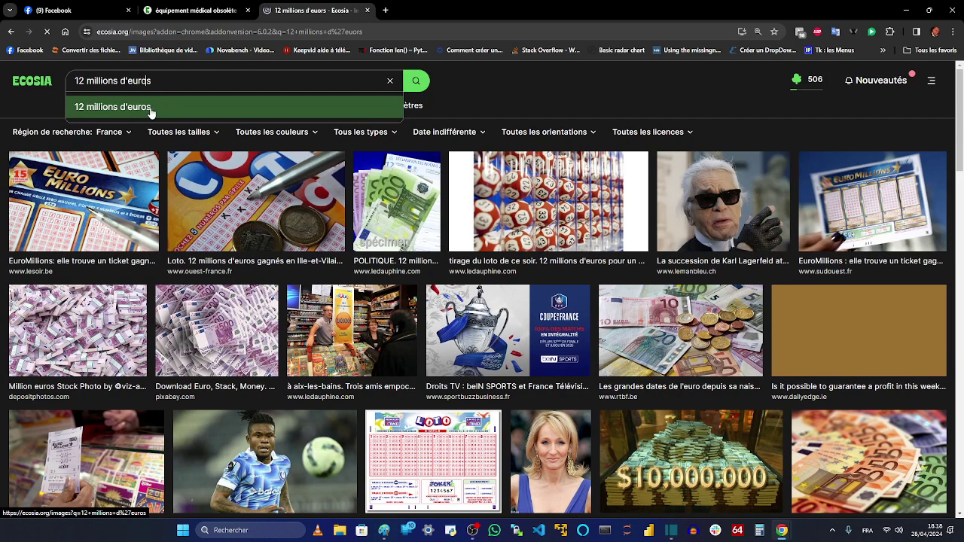
{"action": "left_click", "coordinate": [150, 110]}
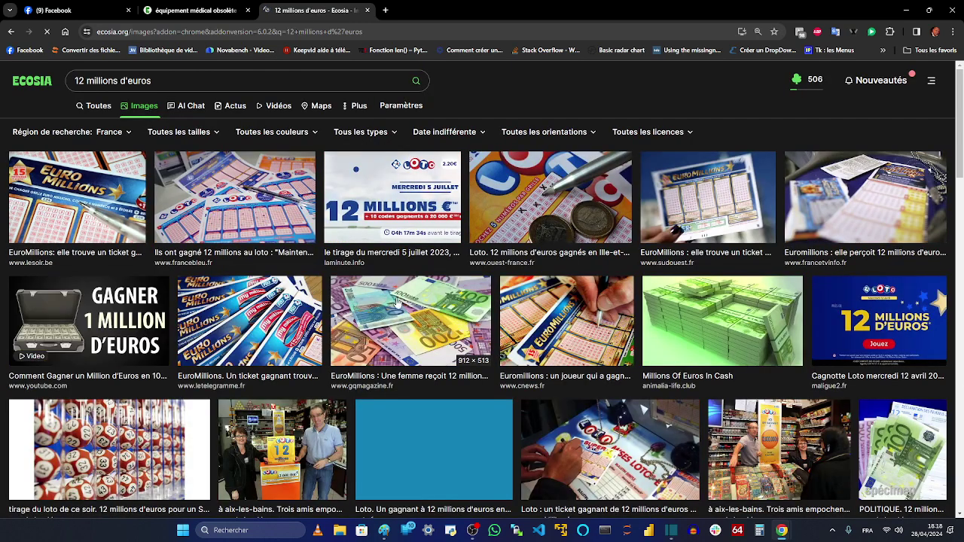
{"action": "scroll", "coordinate": [711, 169], "scroll_direction": "down", "scroll_amount": 2}
{"action": "right_click", "coordinate": [712, 169]}
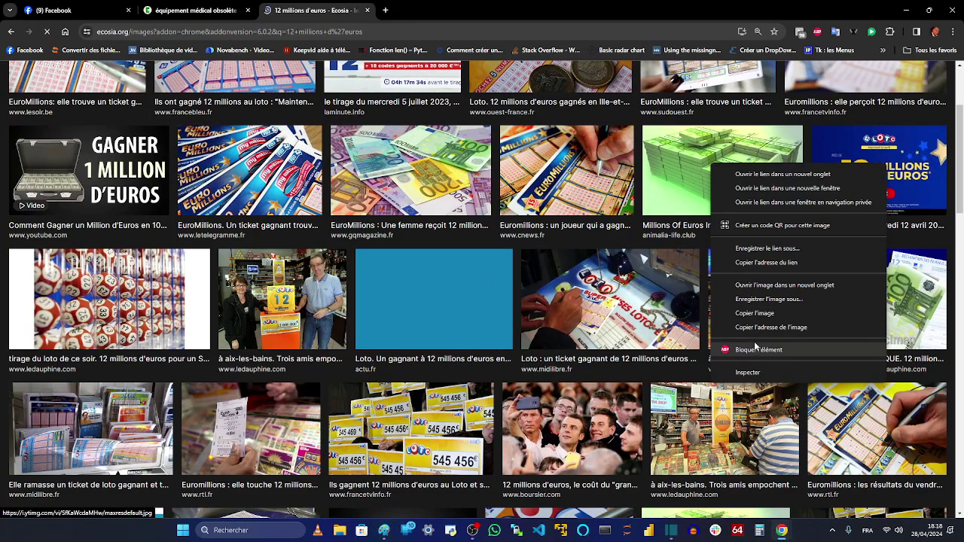
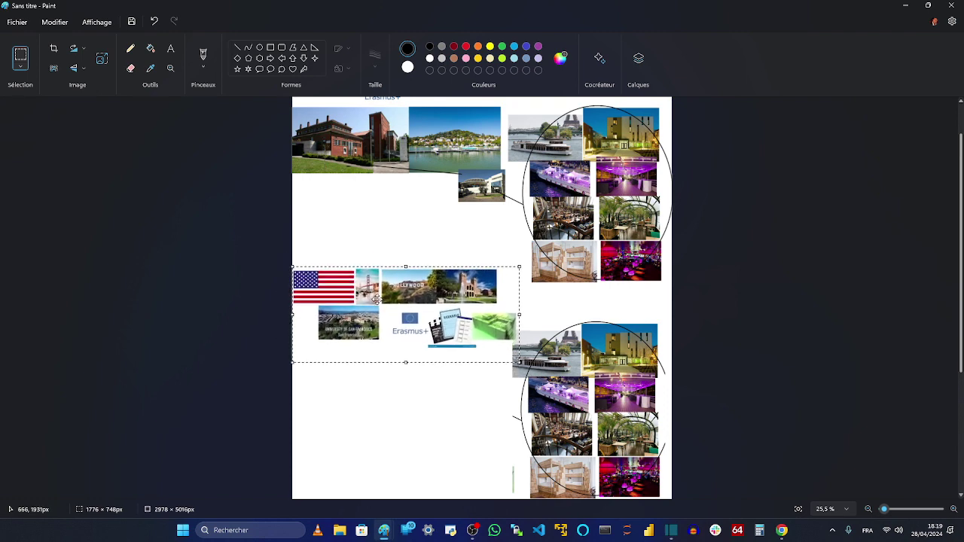
Deselect the American photo and Erasmus+ image group in its new position and activate the Text tool
{"action": "left_click", "coordinate": [353, 393]}
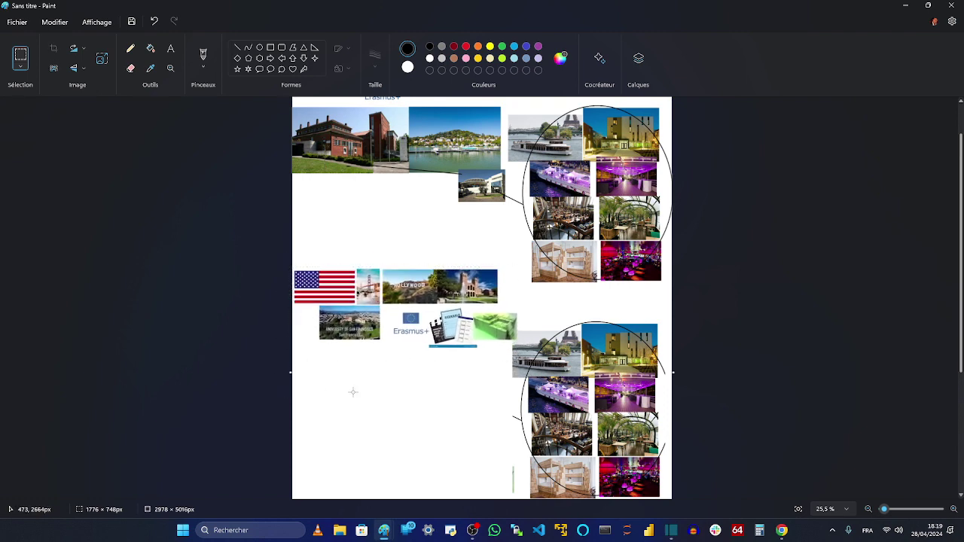
{"action": "scroll", "coordinate": [353, 392], "scroll_direction": "up", "scroll_amount": 2}
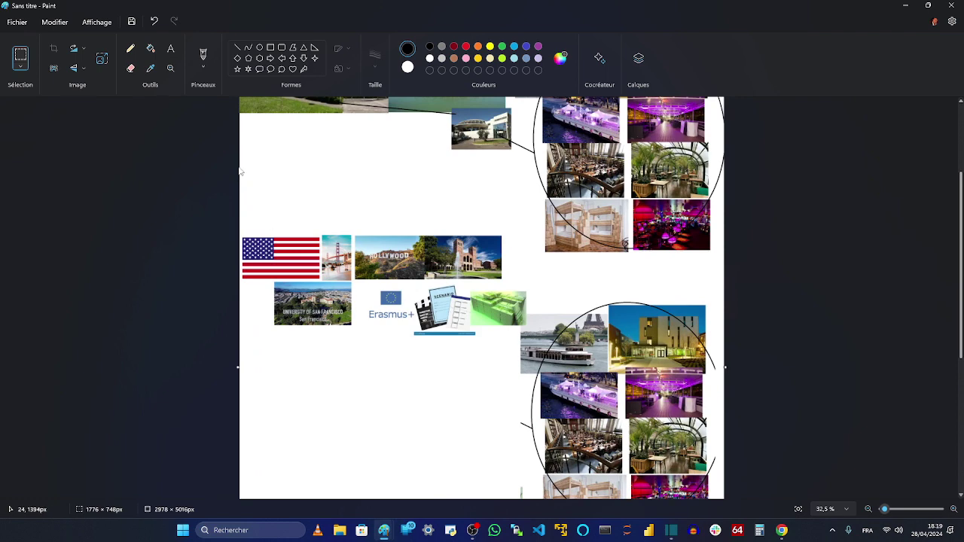
{"action": "left_click", "coordinate": [170, 48]}
Switch to Chrome and search the web for "taux conversion euro dollar" in a new tab
{"action": "key", "text": "alt+Tab"}
{"action": "key", "text": "alt+Tab"}
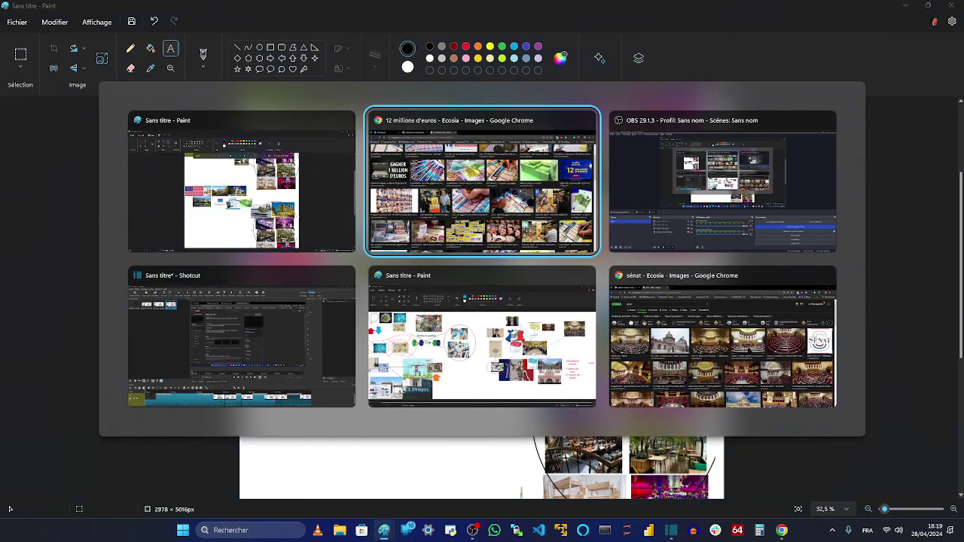
{"action": "left_click", "coordinate": [406, 197]}
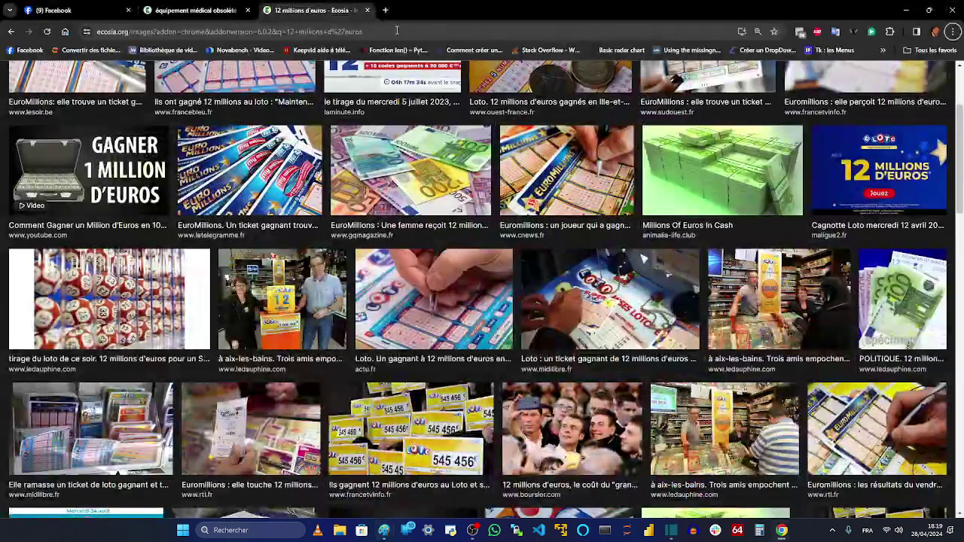
{"action": "left_click", "coordinate": [386, 10]}
{"action": "left_click", "coordinate": [453, 281]}
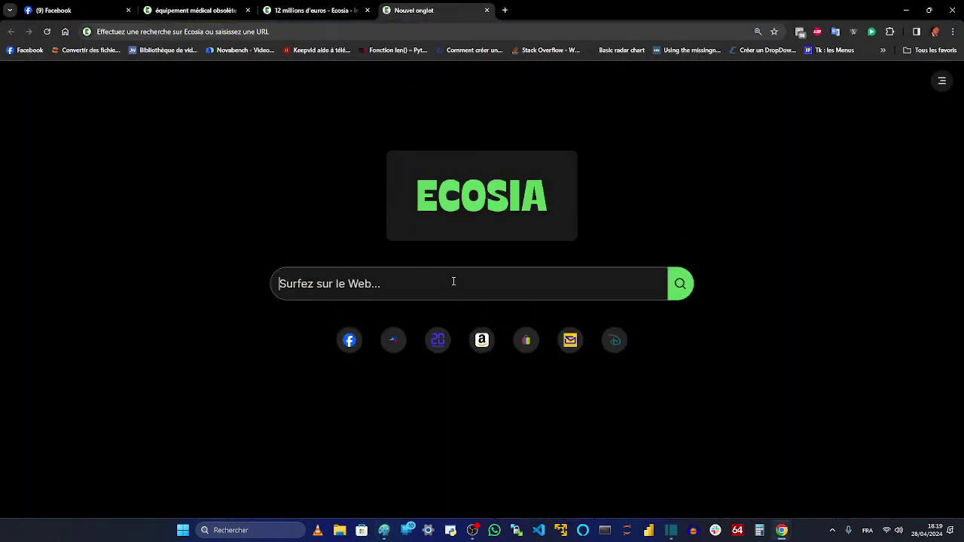
{"action": "type", "text": "taux "}
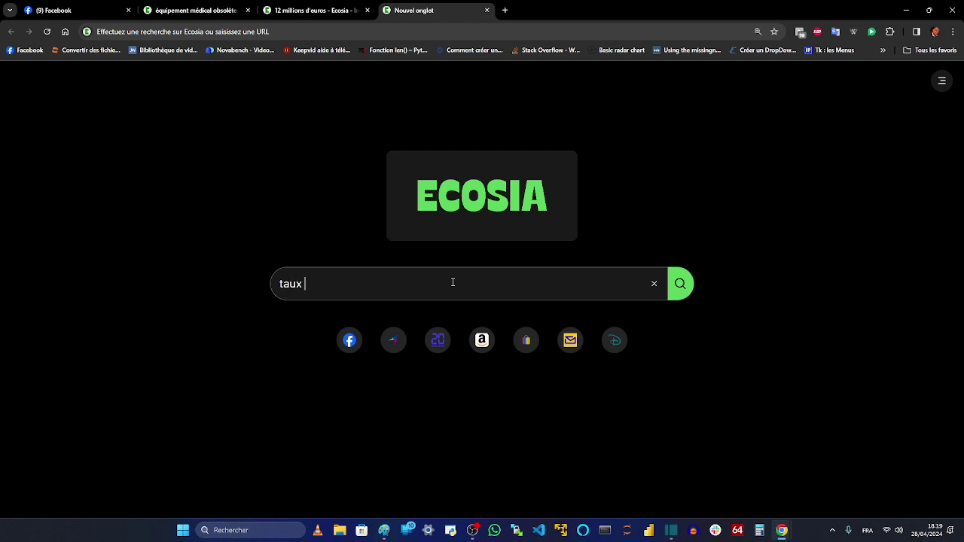
{"action": "type", "text": "conversion eur"}
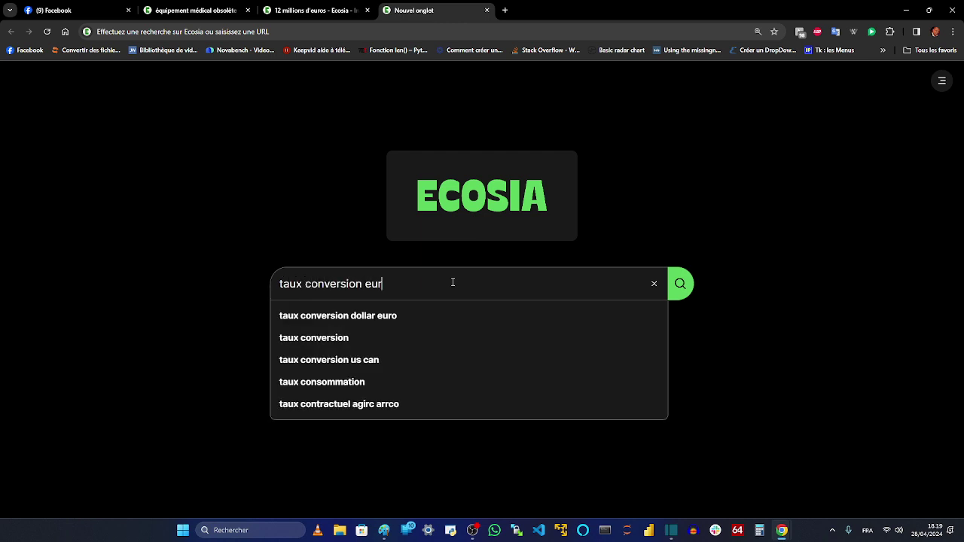
{"action": "type", "text": "o dollar"}
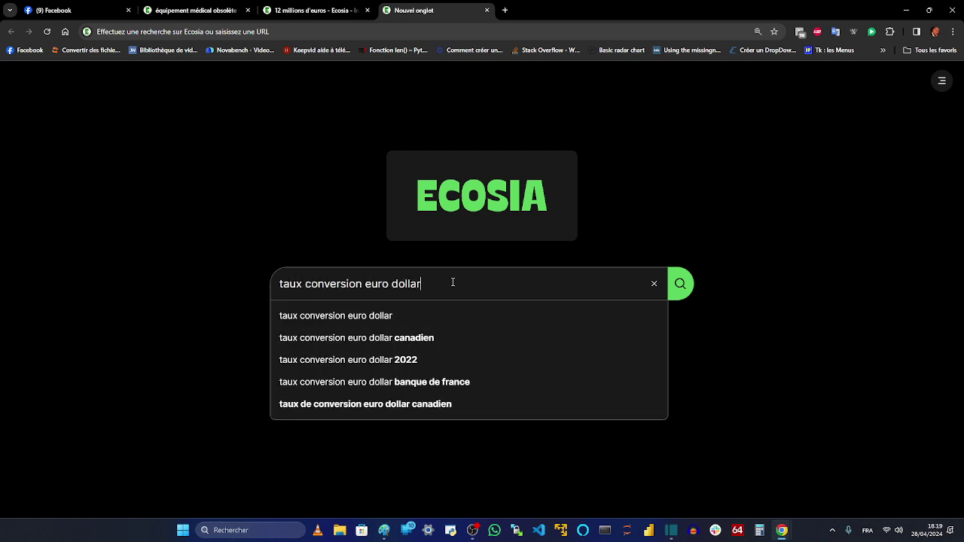
{"action": "key", "text": "Return"}
Enlarge the results page to 175 % and set the currency converter's euro amount to 1
{"action": "key", "text": "ctrl+plus"}
{"action": "key", "text": "ctrl+plus"}
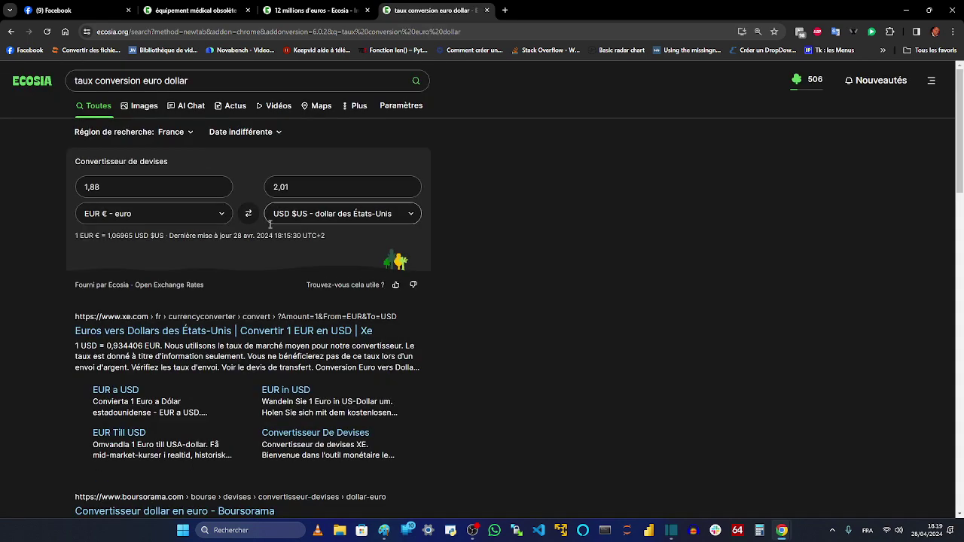
{"action": "key", "text": "ctrl+plus"}
{"action": "key", "text": "ctrl+plus"}
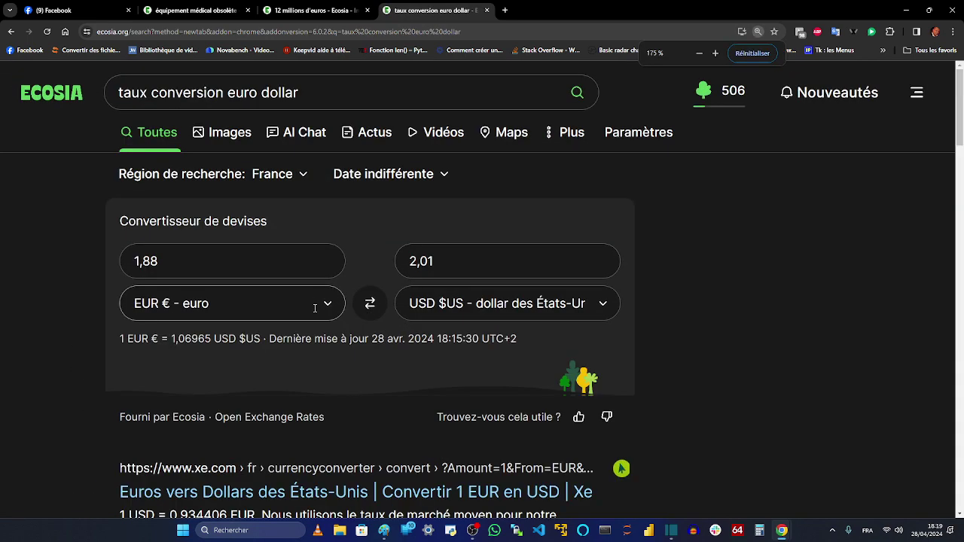
{"action": "left_click_drag", "start_coordinate": [216, 267], "coordinate": [9, 258]}
{"action": "type", "text": "1"}
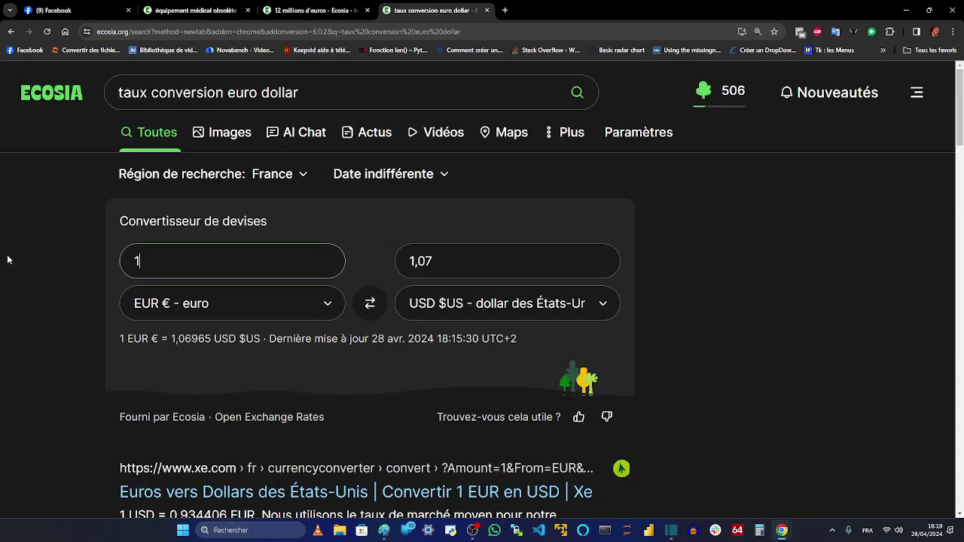
{"action": "left_click", "coordinate": [85, 321]}
Return to Paint, open the Windows Calculator and compute 12 × 1,07
{"action": "key", "text": "alt+Tab"}
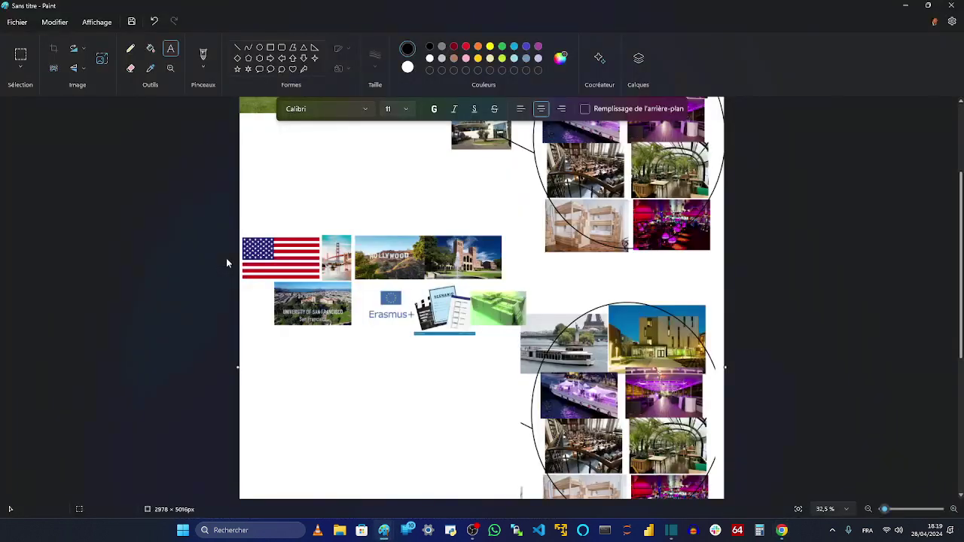
{"action": "left_click", "coordinate": [275, 384]}
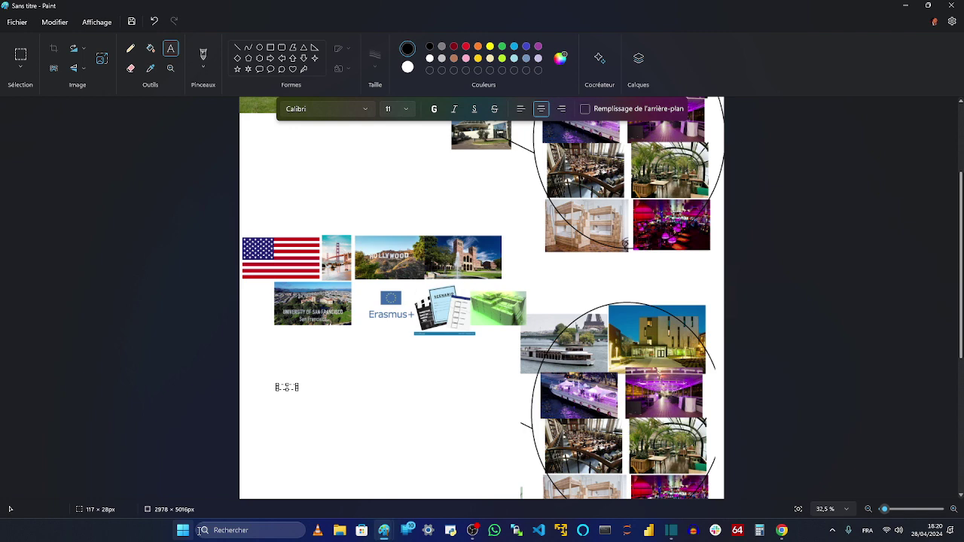
{"action": "left_click", "coordinate": [238, 530]}
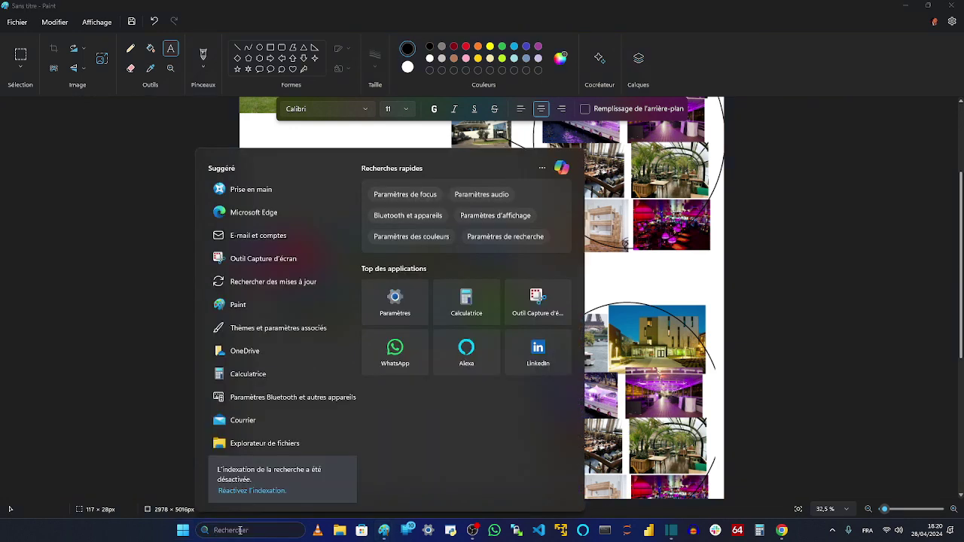
{"action": "type", "text": "cal"}
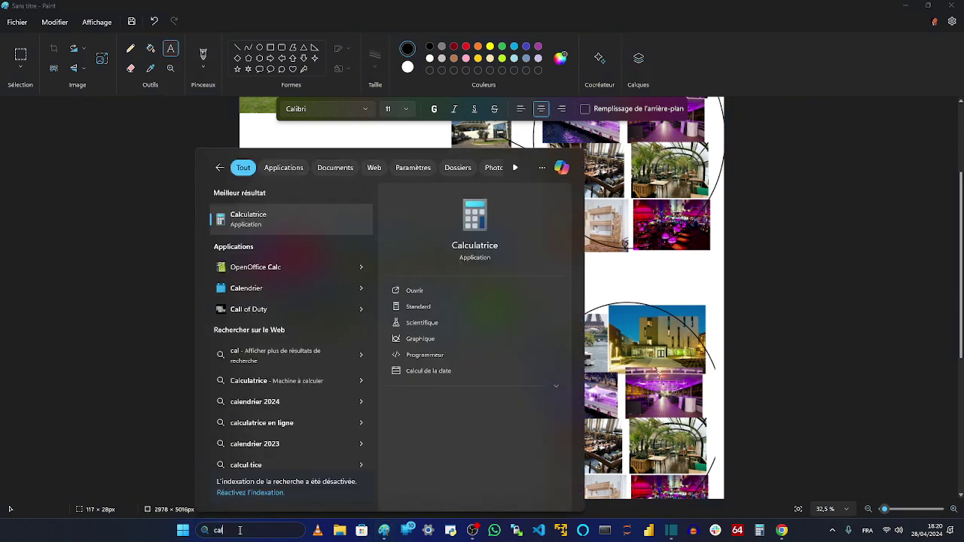
{"action": "key", "text": "Return"}
{"action": "type", "text": "12"}
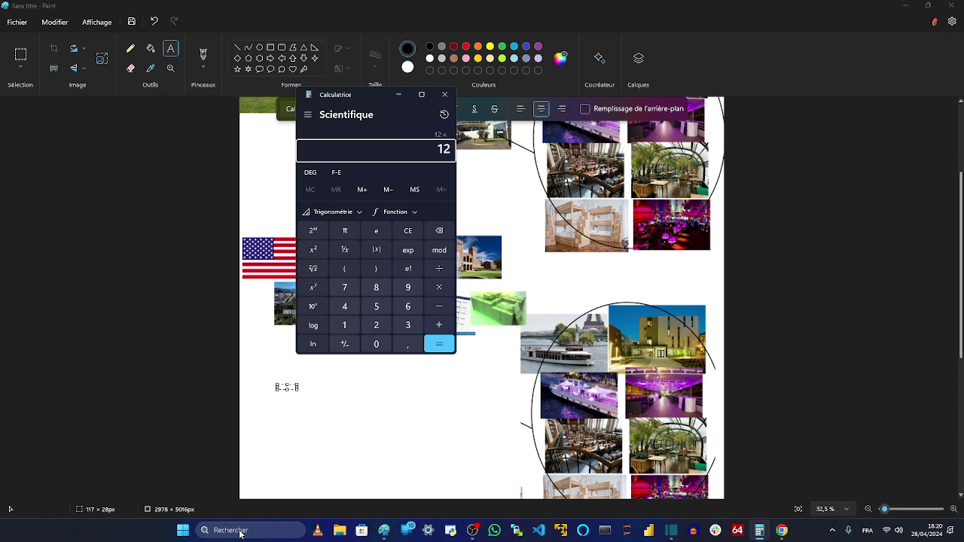
{"action": "type", "text": "*1,07"}
{"action": "key", "text": "Return"}
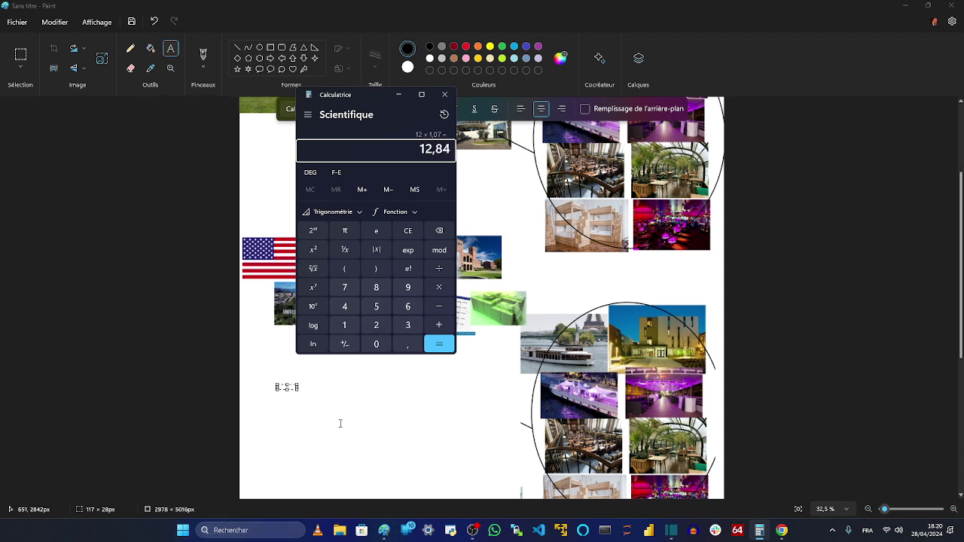
Back in Paint, write "12,84 m€" in 72-point Calibri below the Erasmus+ and scenario images
{"action": "left_click", "coordinate": [340, 424]}
{"action": "left_click", "coordinate": [250, 373]}
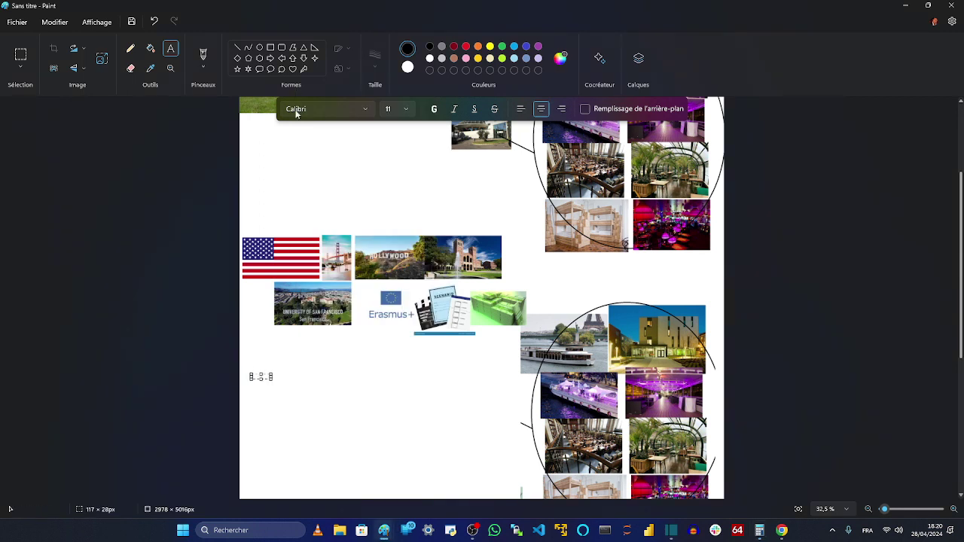
{"action": "left_click", "coordinate": [403, 111]}
{"action": "scroll", "coordinate": [394, 219], "scroll_direction": "down", "scroll_amount": 3}
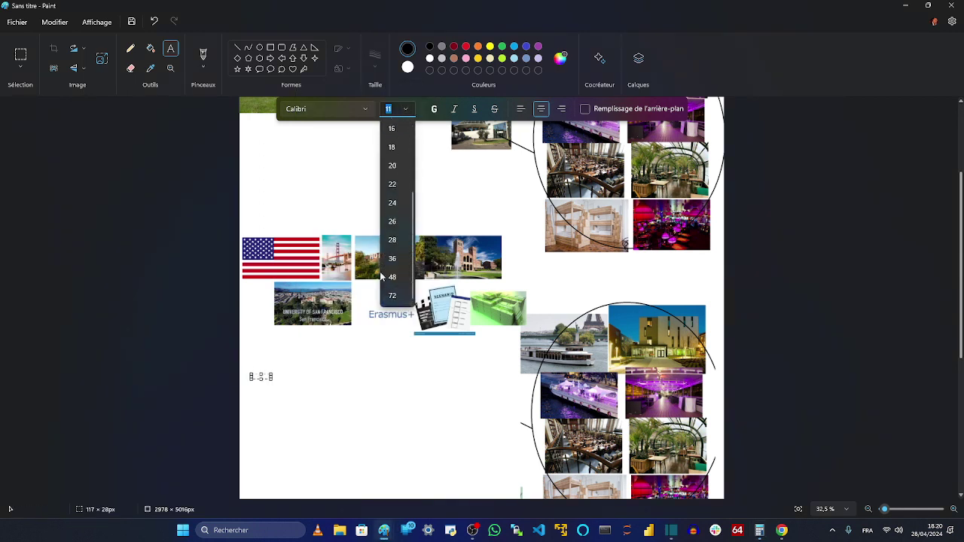
{"action": "left_click", "coordinate": [392, 296]}
{"action": "left_click", "coordinate": [329, 345]}
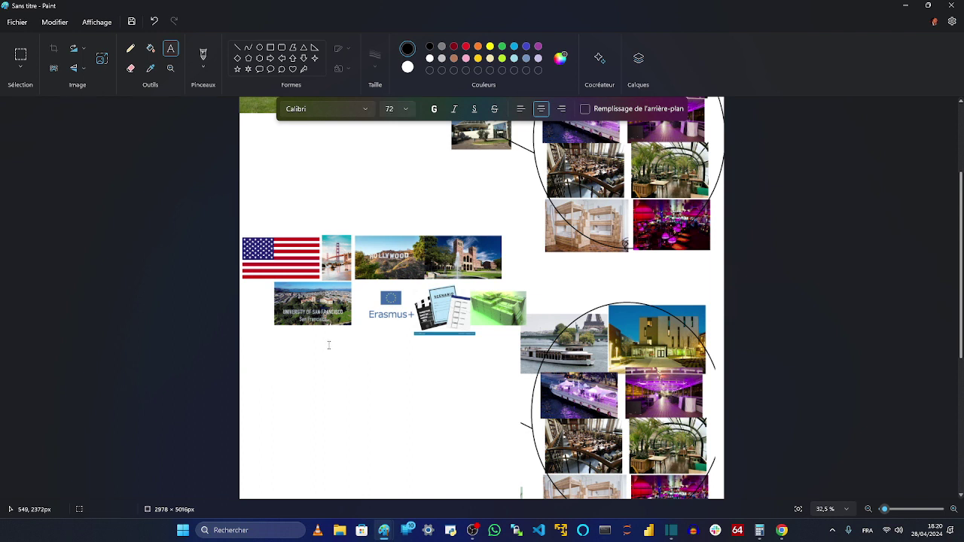
{"action": "left_click", "coordinate": [334, 352]}
{"action": "type", "text": "12"}
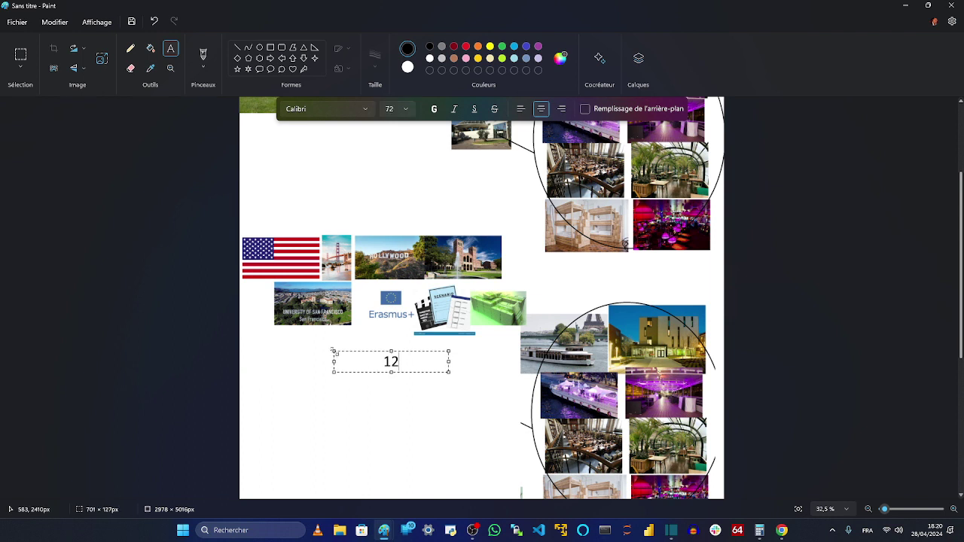
{"action": "type", "text": ",84m€"}
{"action": "key", "text": "BackSpace"}
{"action": "key", "text": "Right"}
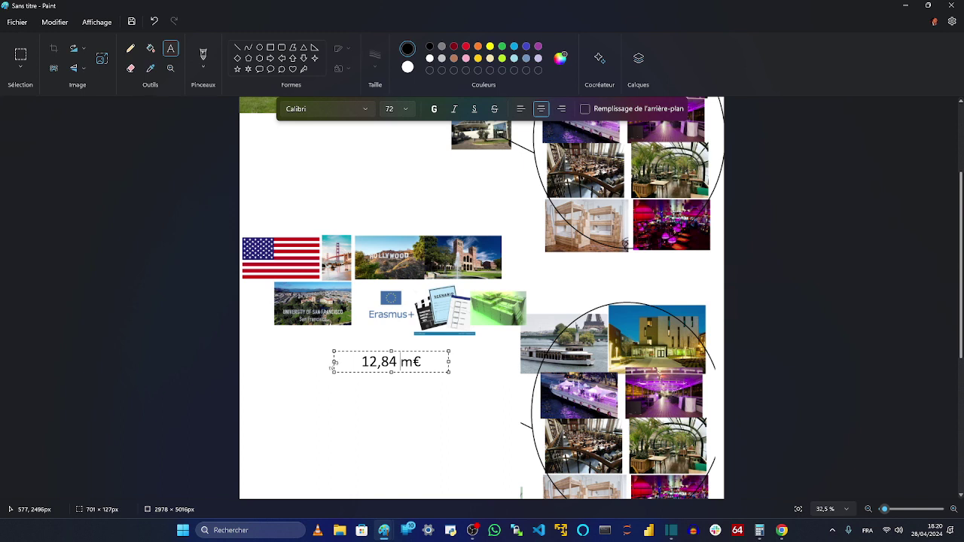
{"action": "left_click", "coordinate": [305, 372]}
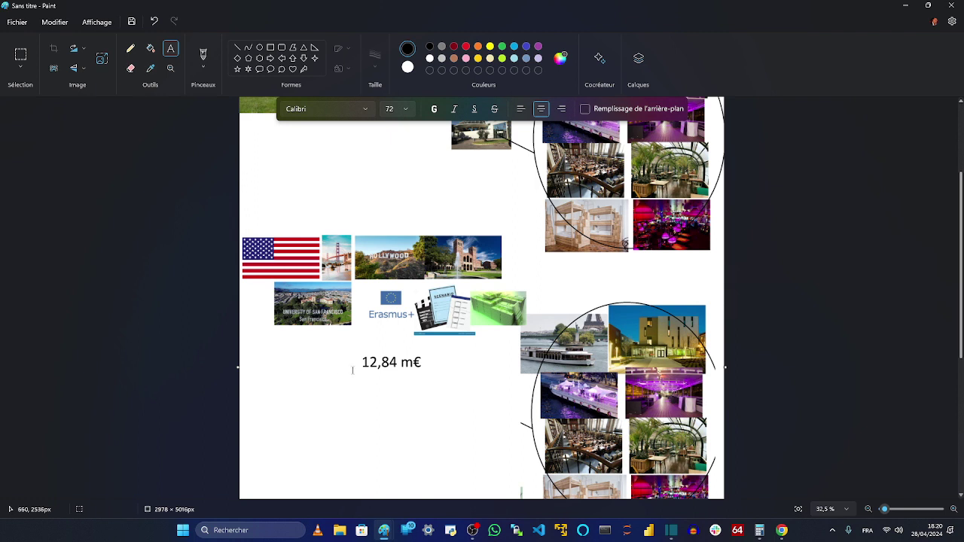
Select the "12,84 m€" text with a rectangular selection and delete it
{"action": "left_click", "coordinate": [393, 363]}
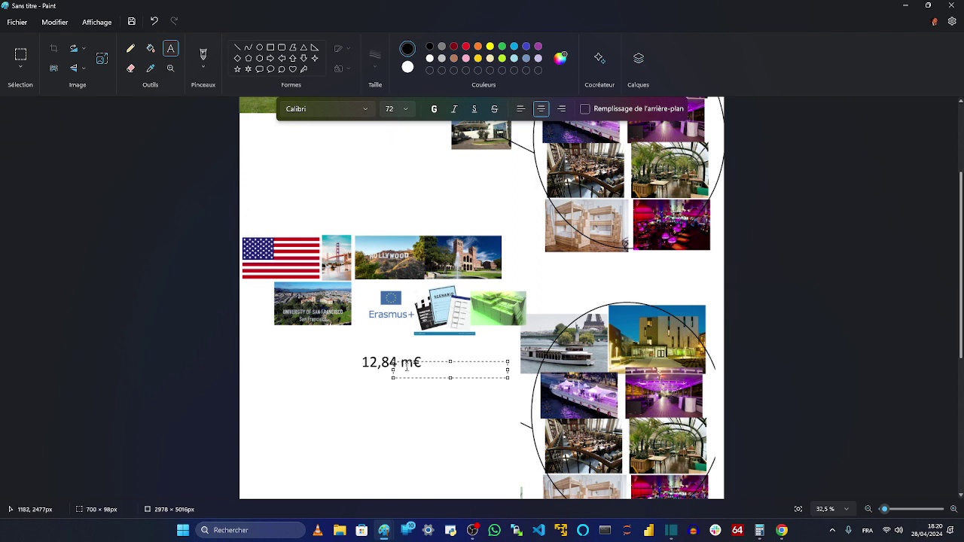
{"action": "left_click_drag", "start_coordinate": [316, 339], "coordinate": [430, 369]}
{"action": "left_click", "coordinate": [441, 384]}
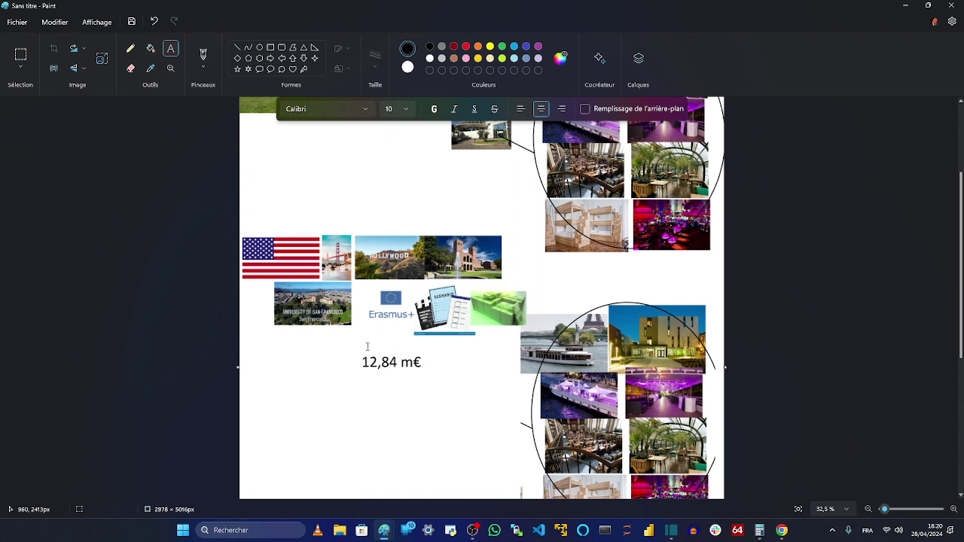
{"action": "left_click", "coordinate": [20, 54]}
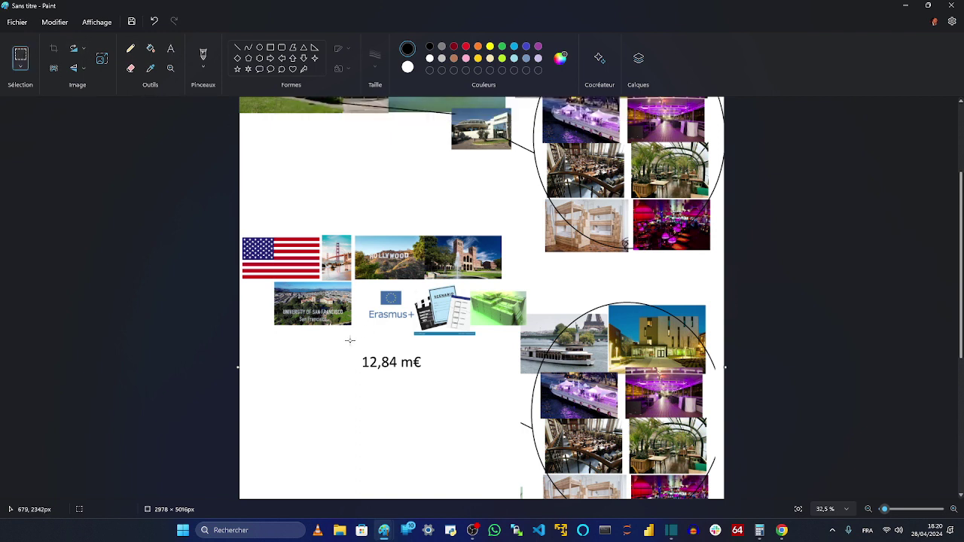
{"action": "left_click_drag", "start_coordinate": [349, 340], "coordinate": [433, 373]}
{"action": "key", "text": "Delete"}
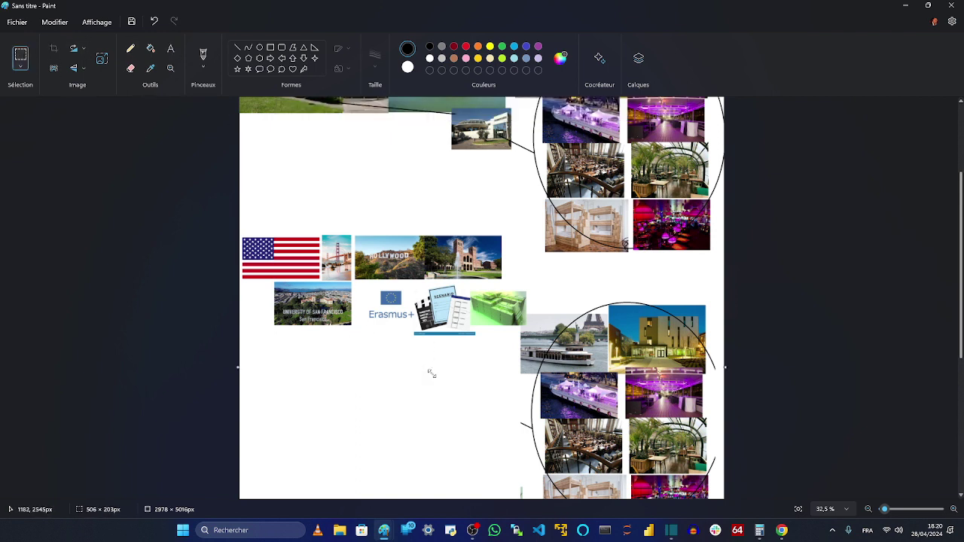
Write "12,84 m$" in 48-point Calibri below the Erasmus+ and scenario images
{"action": "left_click", "coordinate": [170, 49]}
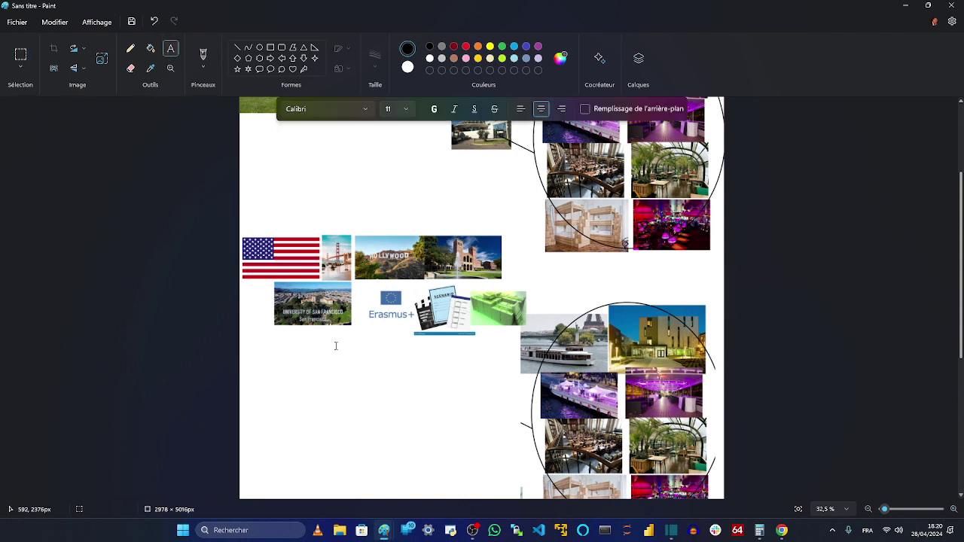
{"action": "left_click_drag", "start_coordinate": [333, 343], "coordinate": [357, 351]}
{"action": "left_click", "coordinate": [410, 112]}
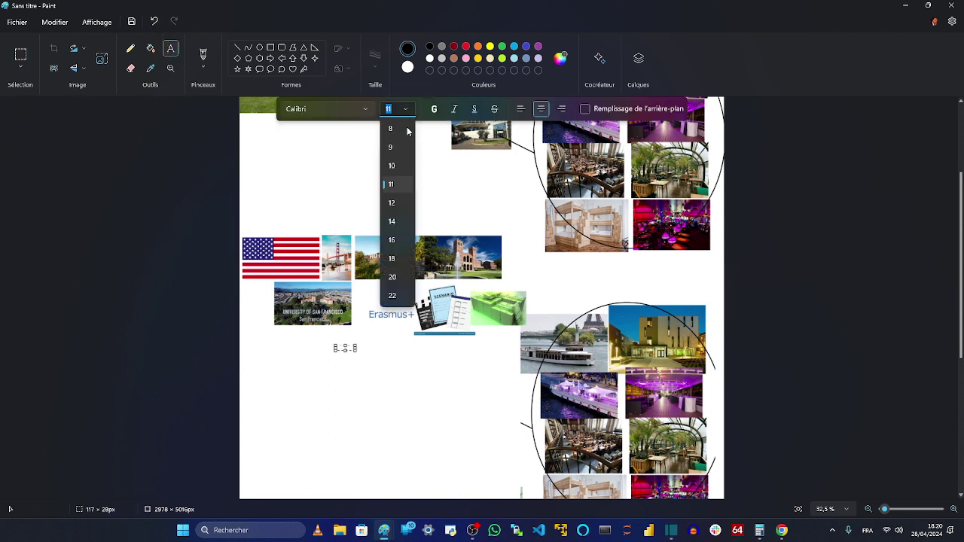
{"action": "scroll", "coordinate": [402, 297], "scroll_direction": "down", "scroll_amount": 5}
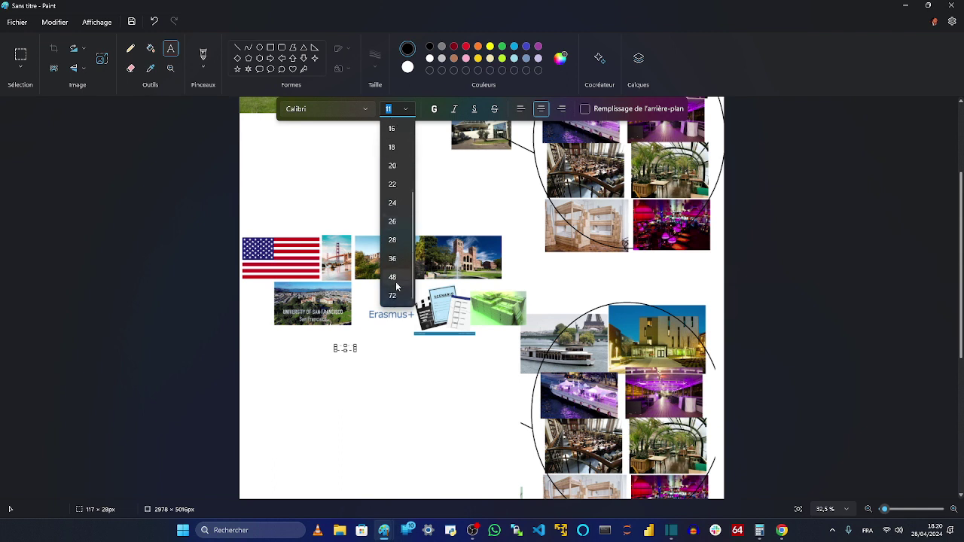
{"action": "left_click", "coordinate": [392, 277]}
{"action": "left_click", "coordinate": [358, 356]}
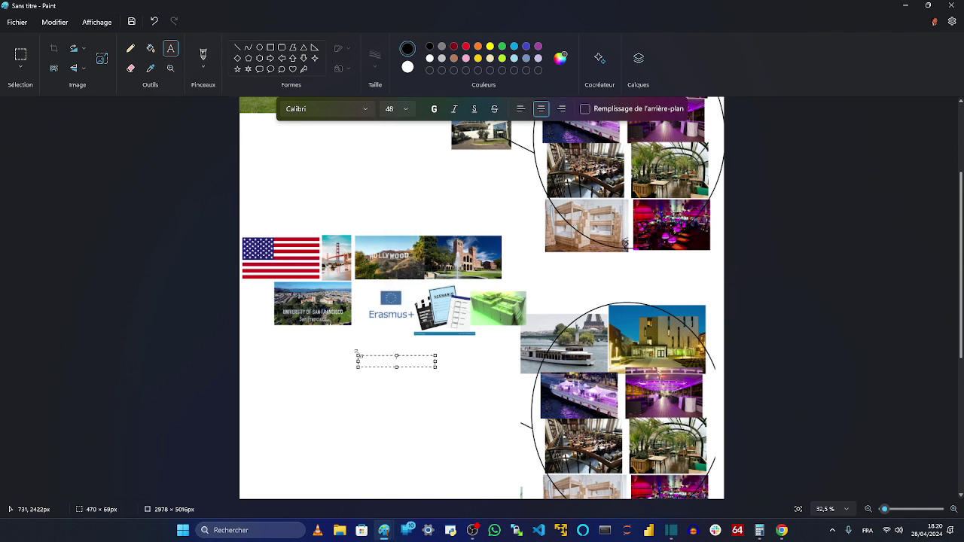
{"action": "type", "text": "12"}
{"action": "type", "text": ",48"}
{"action": "type", "text": "m"}
{"action": "type", "text": "€"}
{"action": "key", "text": "BackSpace"}
{"action": "type", "text": "$"}
{"action": "key", "text": "Left"}
{"action": "key", "text": "Left"}
{"action": "key", "text": "BackSpace"}
{"action": "key", "text": "BackSpace"}
{"action": "type", "text": "84"}
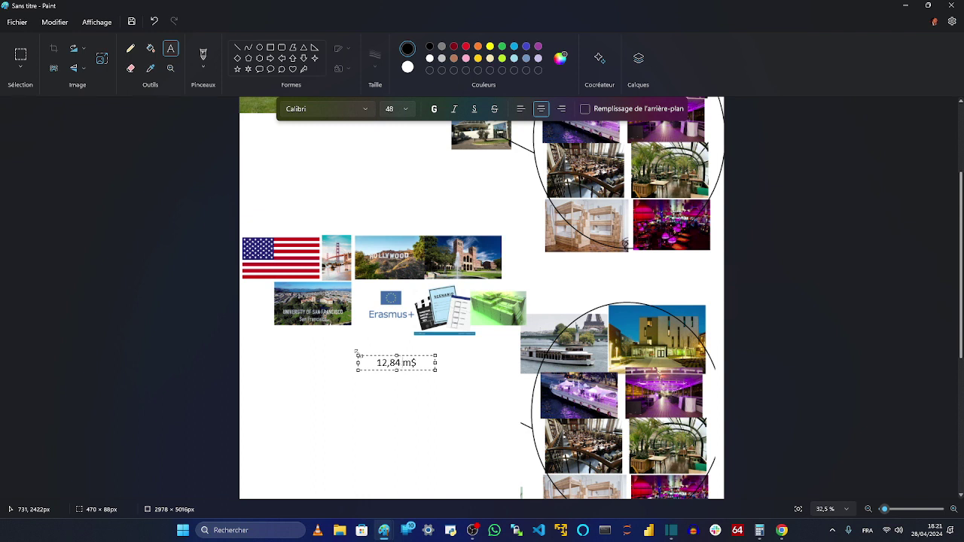
{"action": "left_click", "coordinate": [398, 452]}
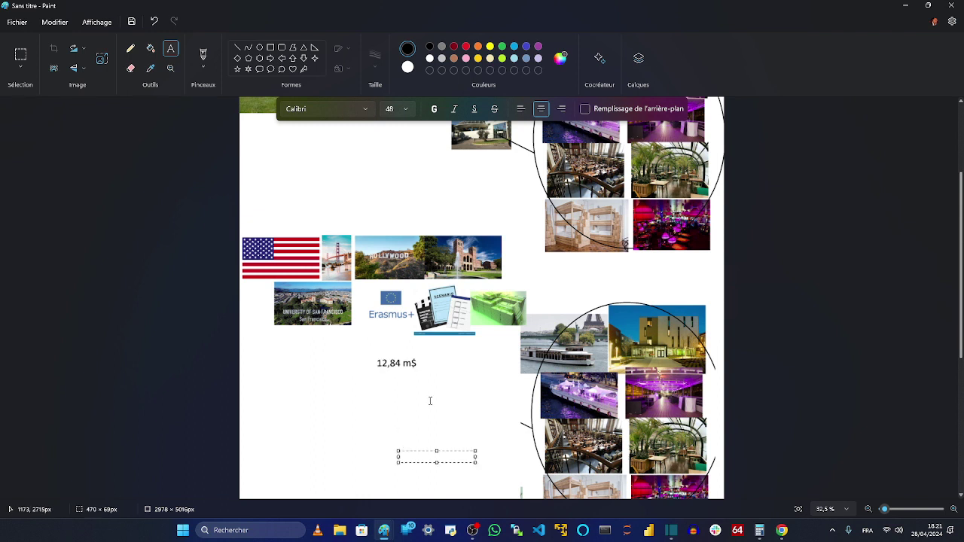
Draw straight lines from the 12,84 m$ text to the daytime cruise boat and lit building photos of the lower circled group
{"action": "scroll", "coordinate": [487, 373], "scroll_direction": "up", "scroll_amount": 3}
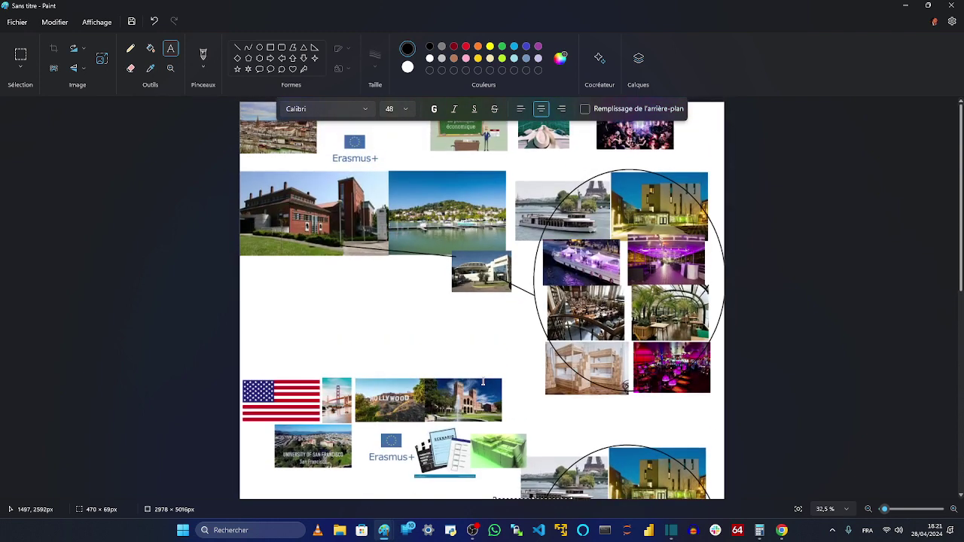
{"action": "scroll", "coordinate": [483, 382], "scroll_direction": "down", "scroll_amount": 3}
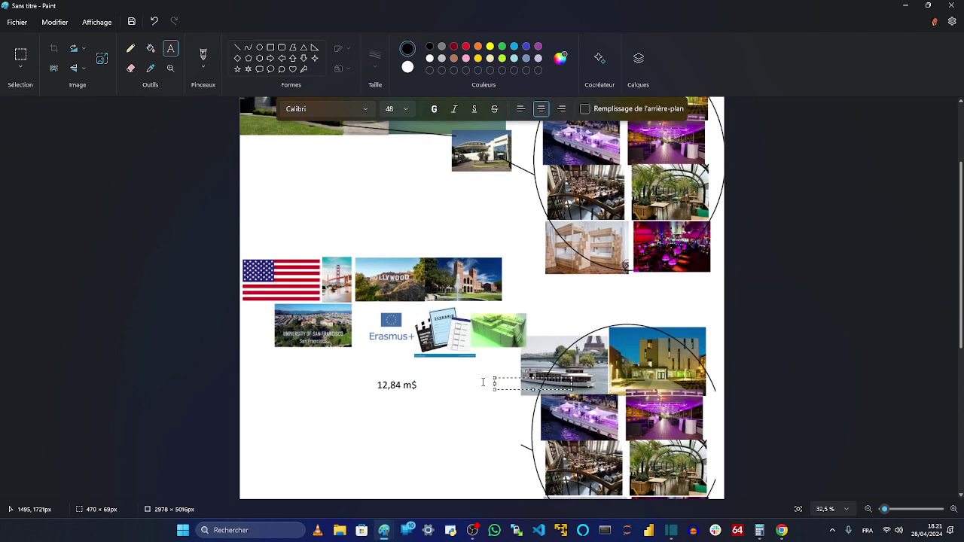
{"action": "scroll", "coordinate": [483, 382], "scroll_direction": "down", "scroll_amount": 4}
{"action": "scroll", "coordinate": [483, 382], "scroll_direction": "up", "scroll_amount": 1}
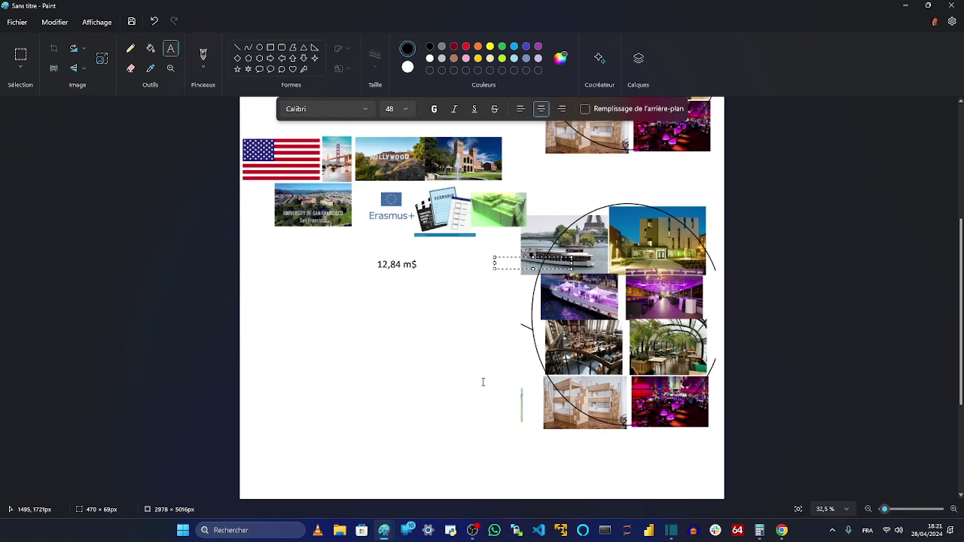
{"action": "left_click", "coordinate": [483, 382]}
{"action": "left_click", "coordinate": [238, 47]}
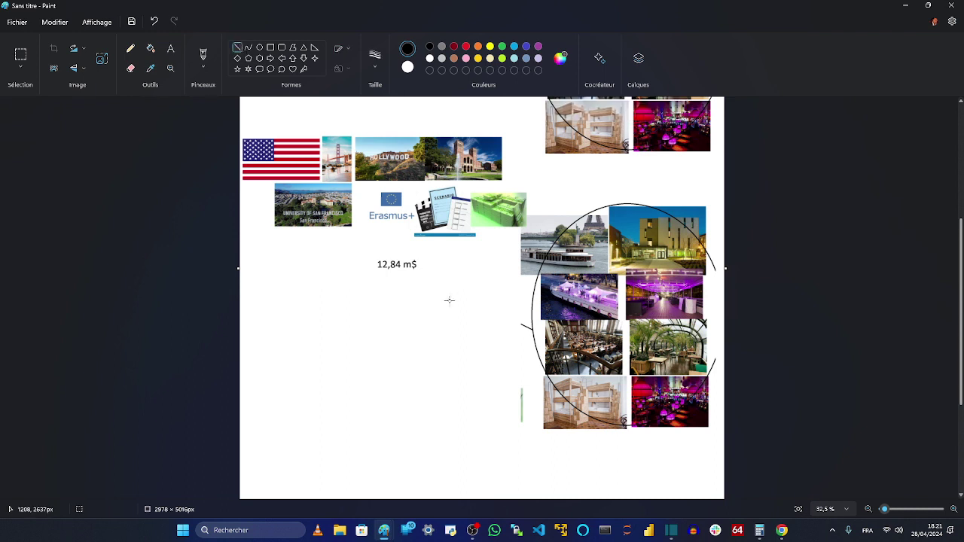
{"action": "mouse_move", "coordinate": [432, 264]}
{"action": "left_mouse_down"}
{"action": "mouse_move", "coordinate": [537, 244]}
{"action": "mouse_move", "coordinate": [528, 245]}
{"action": "left_mouse_up"}
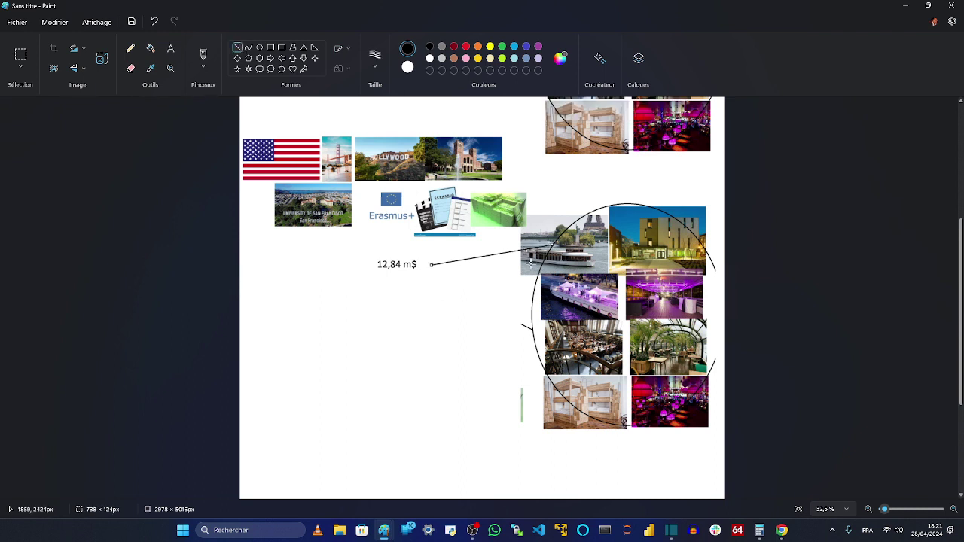
{"action": "mouse_move", "coordinate": [440, 272]}
{"action": "left_mouse_down"}
{"action": "mouse_move", "coordinate": [652, 260]}
{"action": "mouse_move", "coordinate": [654, 276]}
{"action": "left_mouse_up"}
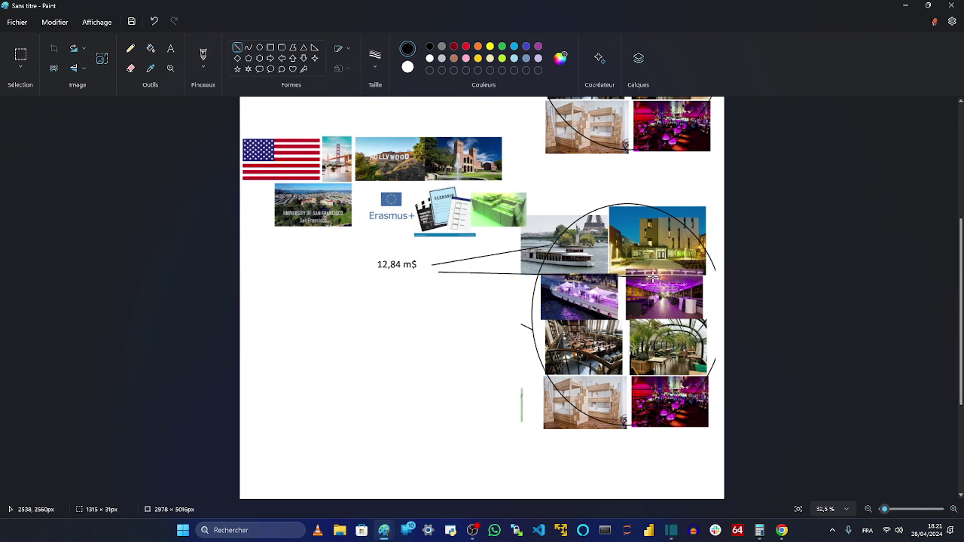
{"action": "left_click_drag", "start_coordinate": [654, 277], "coordinate": [661, 247]}
{"action": "left_click", "coordinate": [477, 325]}
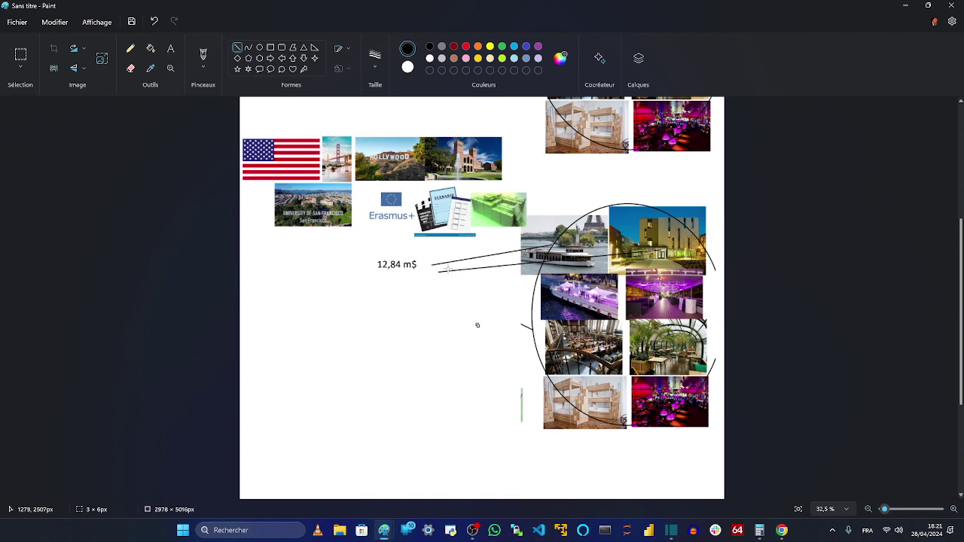
Draw lines from the 12,84 m$ text to the purple-lit boat, purple terrace, bunk bed and dining room photos in the lower group
{"action": "left_click_drag", "start_coordinate": [443, 269], "coordinate": [572, 300]}
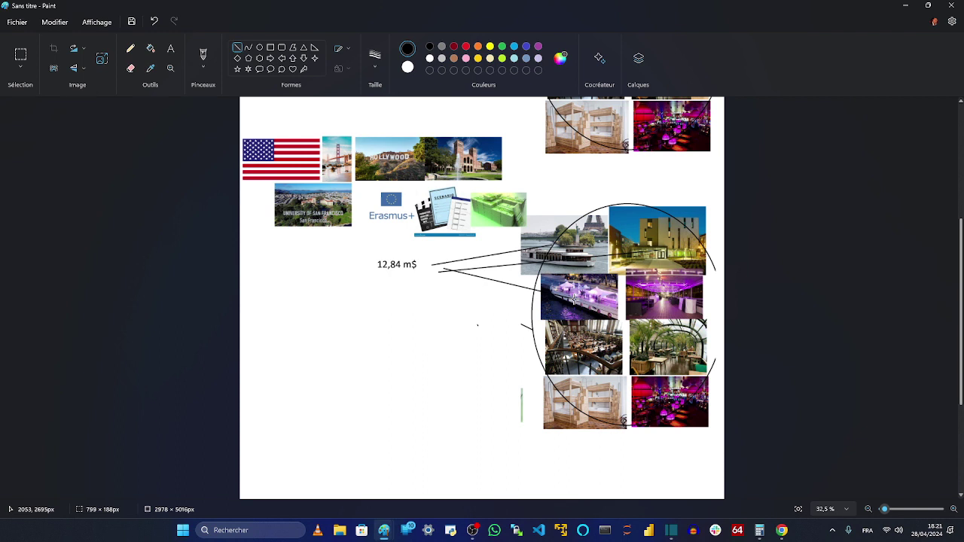
{"action": "left_click", "coordinate": [414, 307]}
{"action": "left_click_drag", "start_coordinate": [443, 269], "coordinate": [670, 299]}
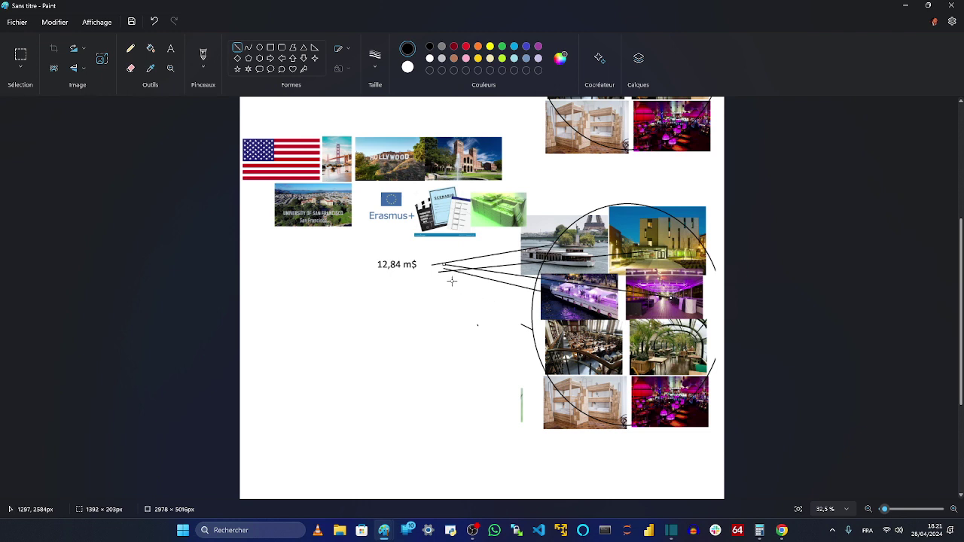
{"action": "left_click_drag", "start_coordinate": [444, 270], "coordinate": [550, 361]}
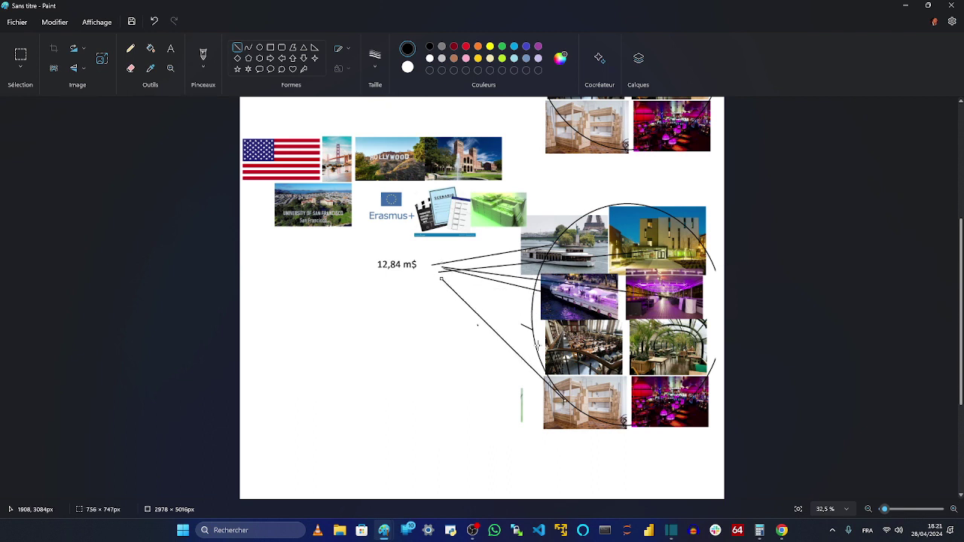
{"action": "mouse_move", "coordinate": [445, 277]}
{"action": "left_mouse_down"}
{"action": "mouse_move", "coordinate": [573, 357]}
{"action": "mouse_move", "coordinate": [618, 352]}
{"action": "mouse_move", "coordinate": [576, 360]}
{"action": "left_mouse_up"}
{"action": "left_click", "coordinate": [419, 295]}
{"action": "left_click", "coordinate": [476, 395]}
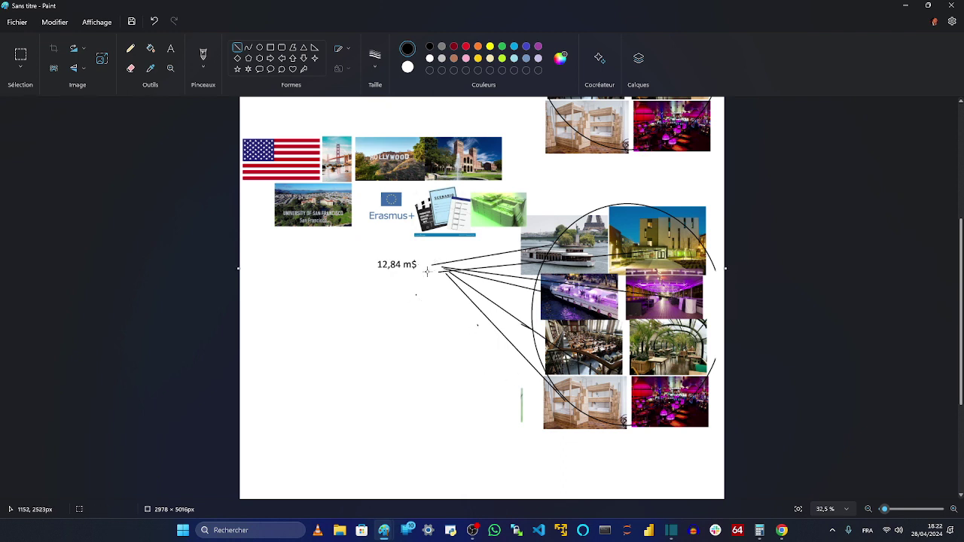
Draw lines from the 12,84 m$ text to the plant-filled restaurant and nightclub photos, aligning the last line's start with the others
{"action": "left_click_drag", "start_coordinate": [430, 270], "coordinate": [663, 348]}
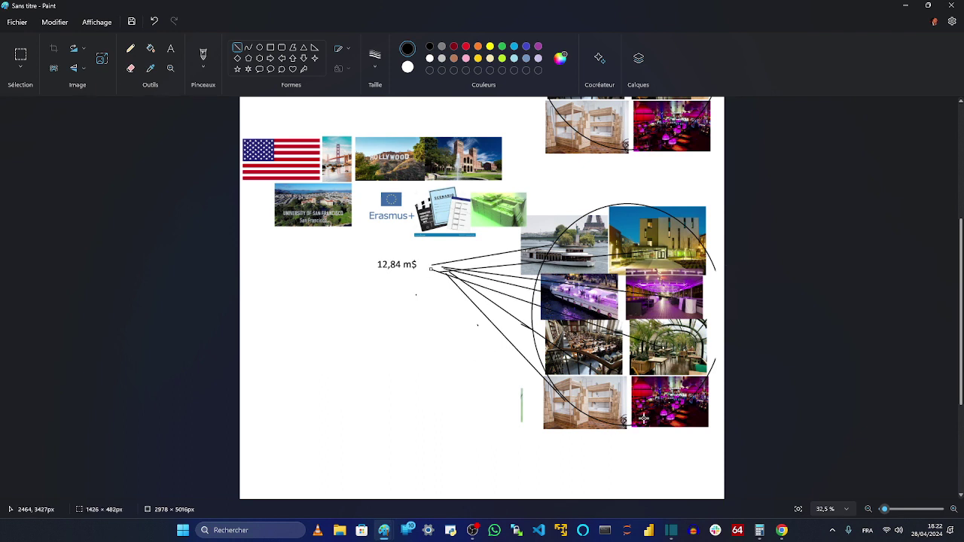
{"action": "mouse_move", "coordinate": [430, 270]}
{"action": "left_mouse_down"}
{"action": "mouse_move", "coordinate": [445, 269]}
{"action": "mouse_move", "coordinate": [659, 406]}
{"action": "left_mouse_up"}
{"action": "left_click", "coordinate": [427, 359]}
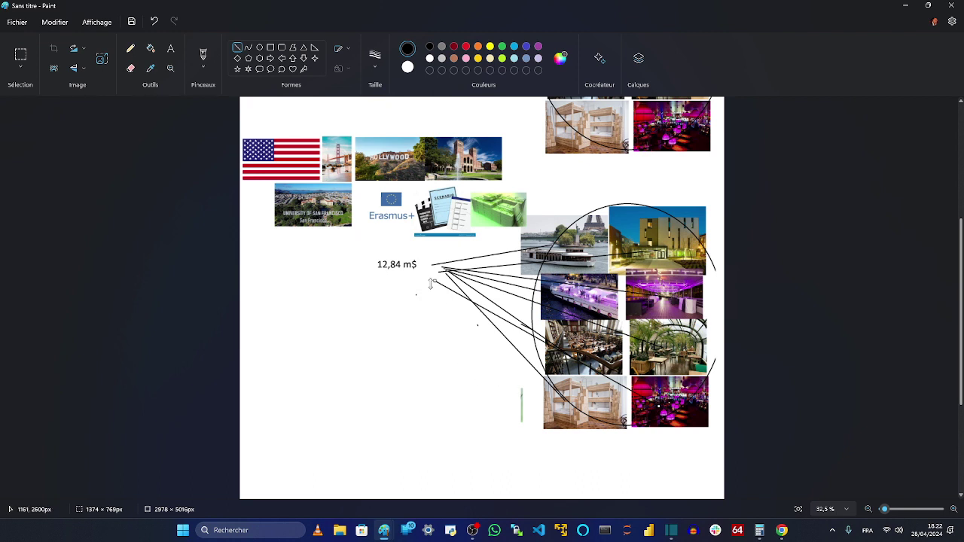
{"action": "left_click_drag", "start_coordinate": [435, 281], "coordinate": [437, 265]}
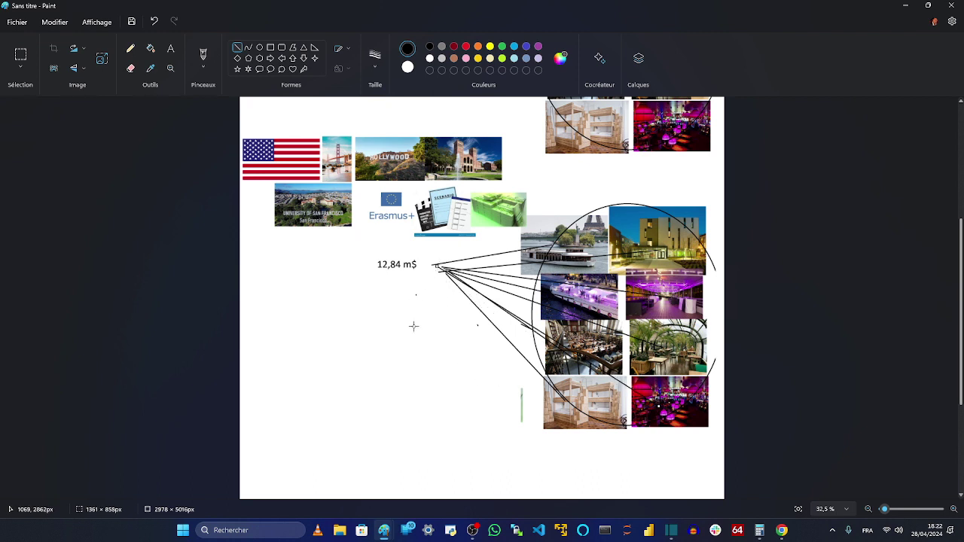
{"action": "left_click", "coordinate": [437, 349]}
{"action": "scroll", "coordinate": [435, 353], "scroll_direction": "up", "scroll_amount": 5}
{"action": "scroll", "coordinate": [436, 353], "scroll_direction": "down", "scroll_amount": 4}
{"action": "key", "text": "alt"}
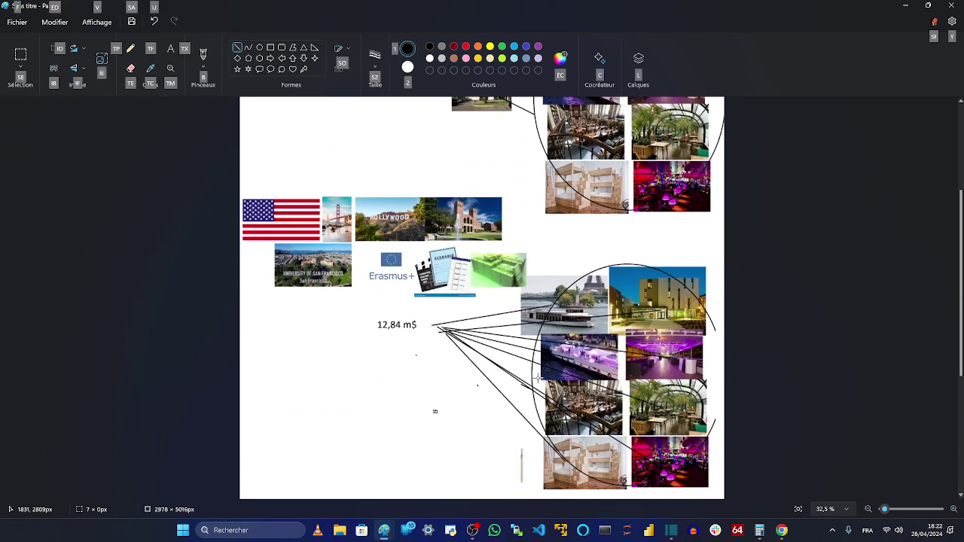
{"action": "key", "text": "alt+Tab"}
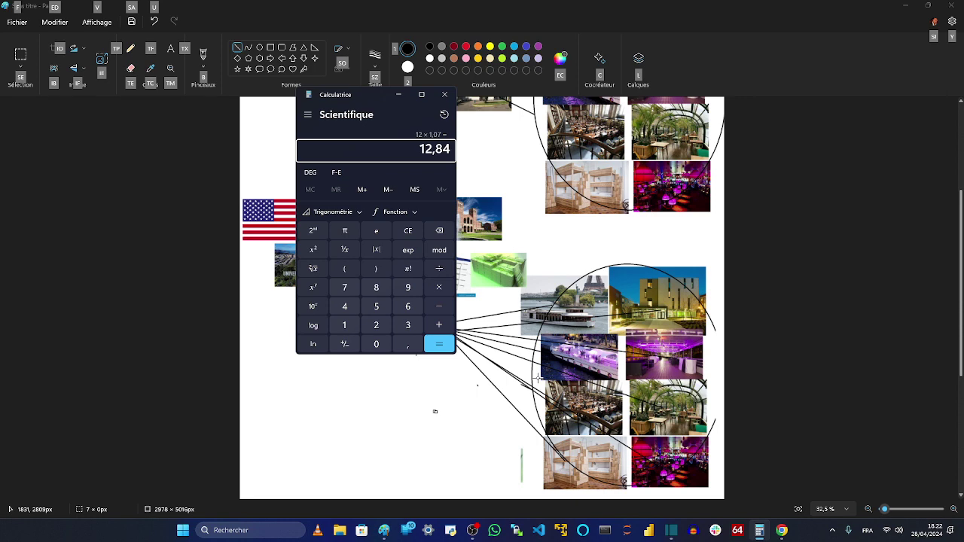
{"action": "key", "text": "alt+Tab"}
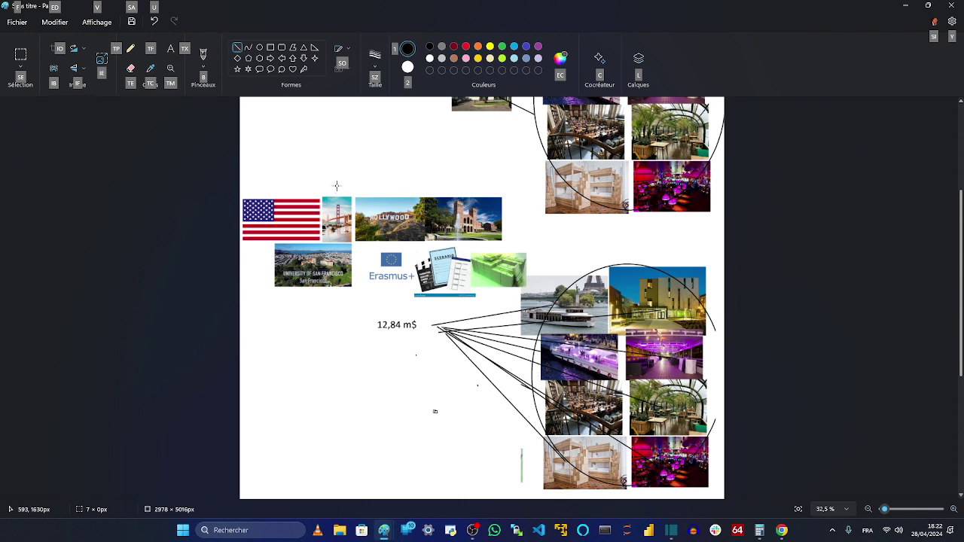
{"action": "key", "text": "Escape"}
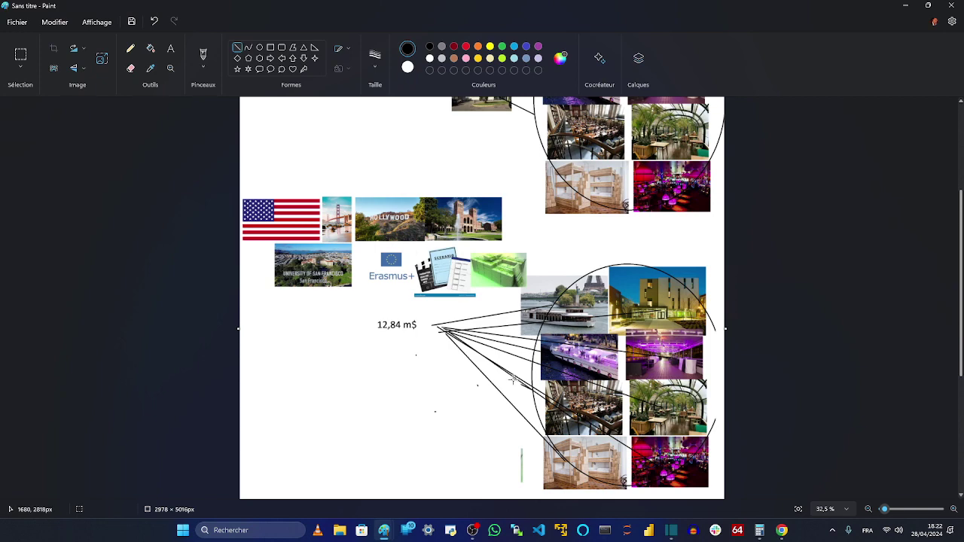
{"action": "scroll", "coordinate": [513, 379], "scroll_direction": "up", "scroll_amount": 3}
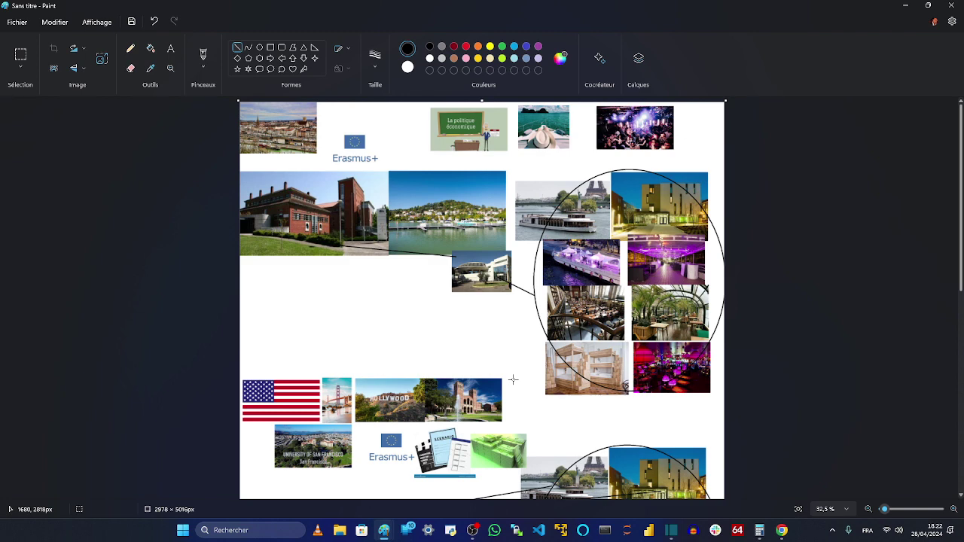
Draw an ellipse about 534 × 290 px around the 12,84 m$ text
{"action": "scroll", "coordinate": [513, 380], "scroll_direction": "down", "scroll_amount": 3}
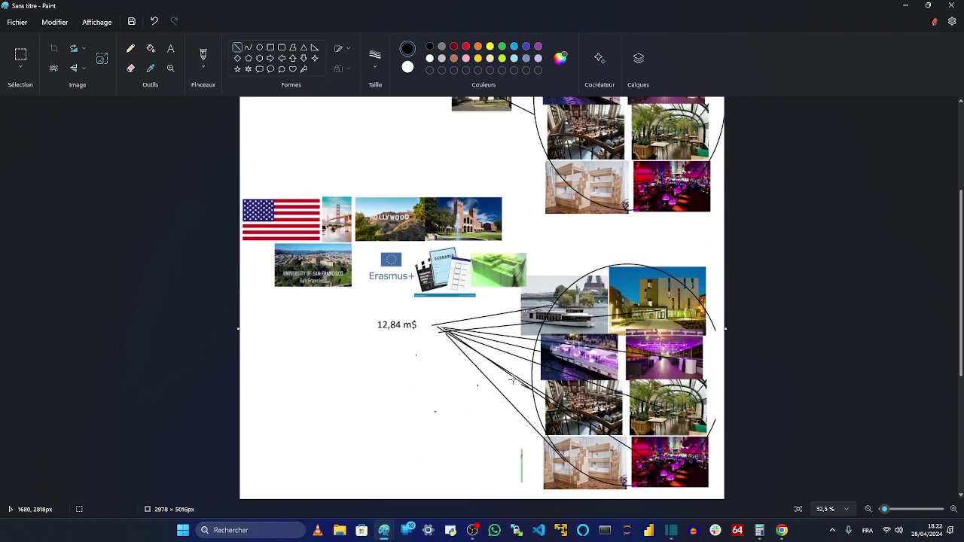
{"action": "scroll", "coordinate": [513, 379], "scroll_direction": "up", "scroll_amount": 2}
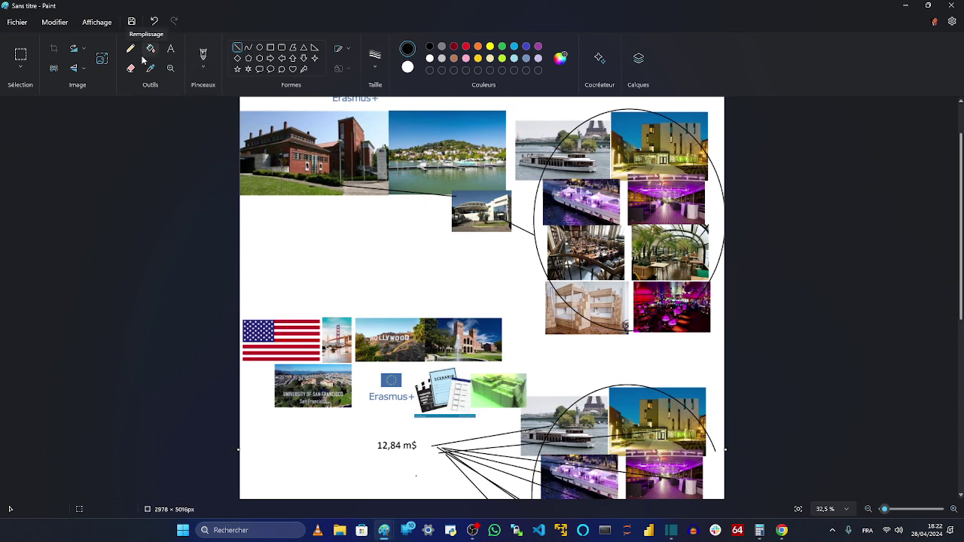
{"action": "left_click", "coordinate": [260, 47]}
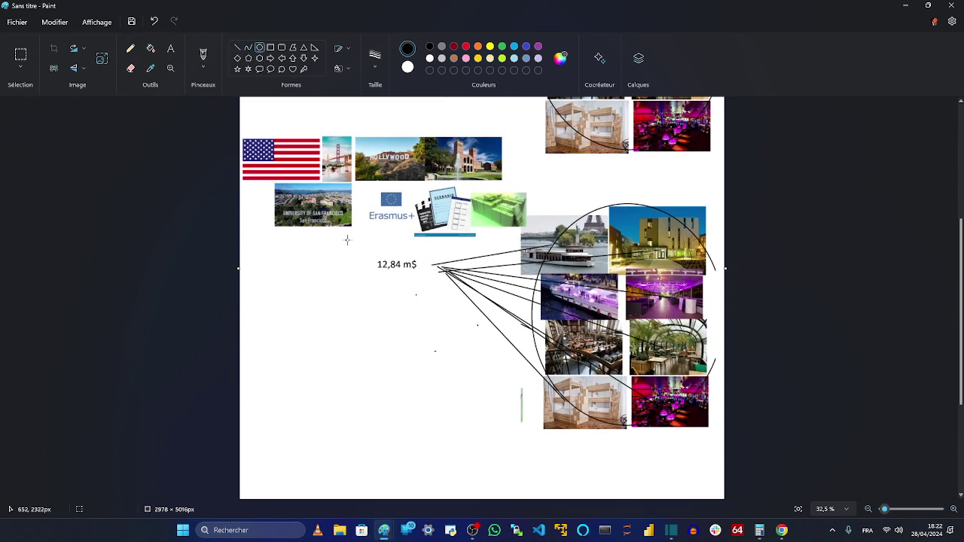
{"action": "left_click_drag", "start_coordinate": [350, 242], "coordinate": [437, 290]}
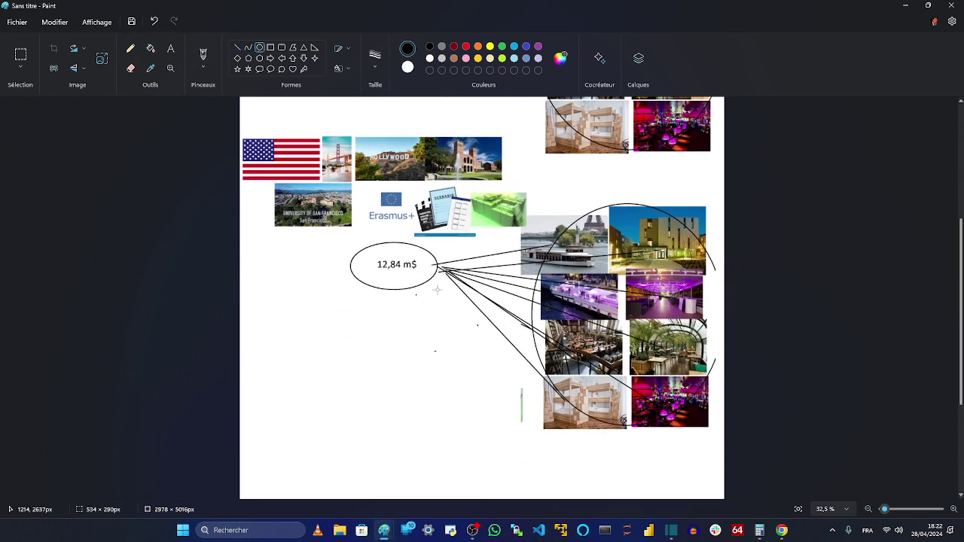
{"action": "left_click", "coordinate": [277, 301]}
{"action": "scroll", "coordinate": [637, 179], "scroll_direction": "up", "scroll_amount": 3}
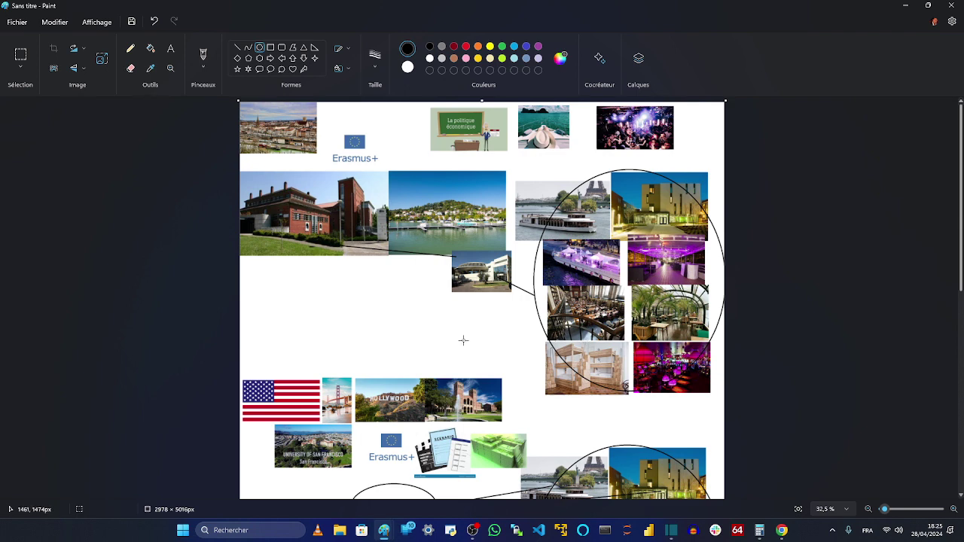
Switch to the Ecosia page in Chrome and search its images for "paris hilton"
{"action": "key", "text": "alt+Tab"}
{"action": "key", "text": "alt+Tab"}
{"action": "key", "text": "alt+Tab"}
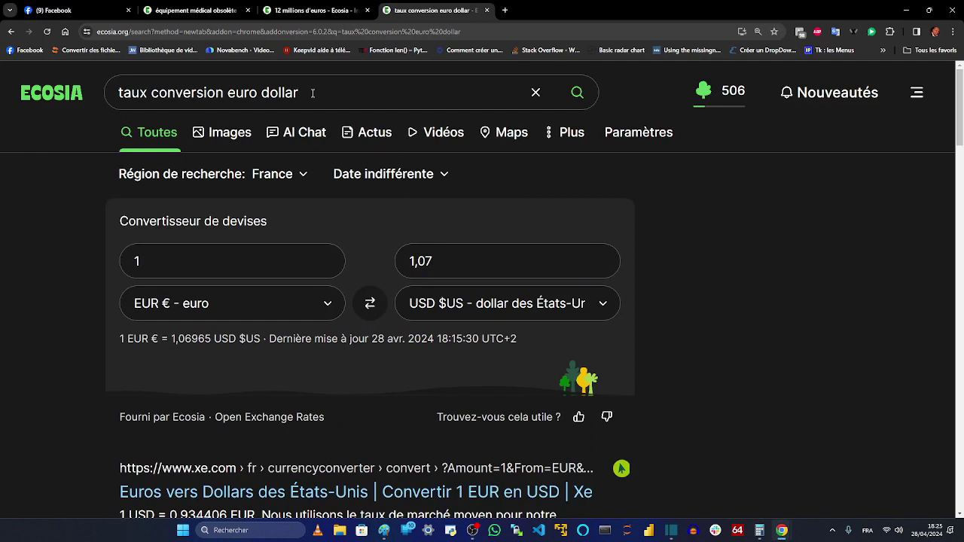
{"action": "left_click", "coordinate": [312, 93]}
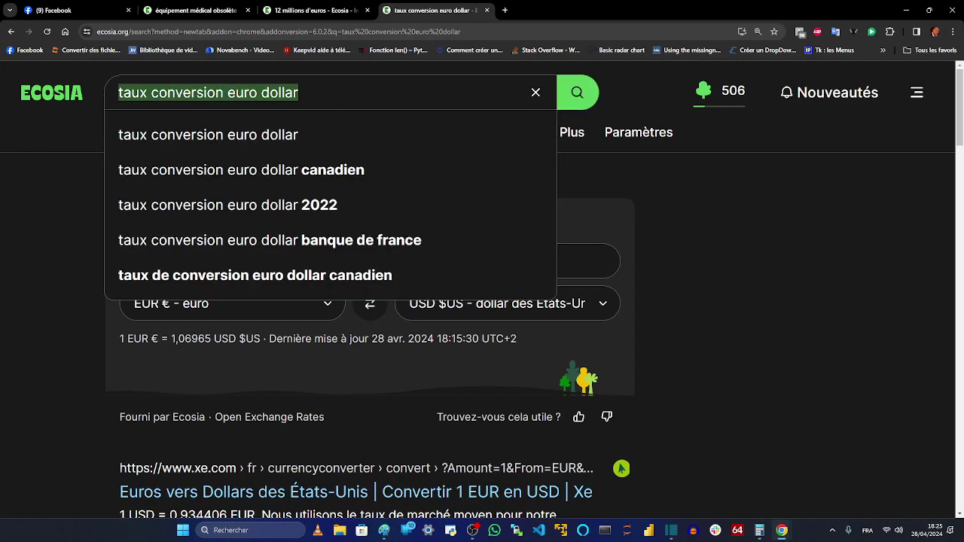
{"action": "type", "text": "paris hilton"}
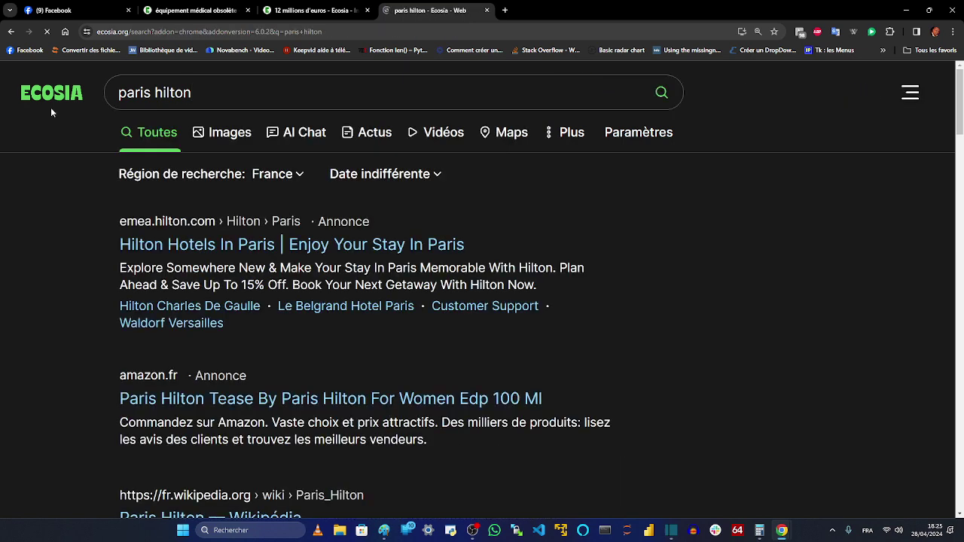
{"action": "left_click", "coordinate": [254, 142]}
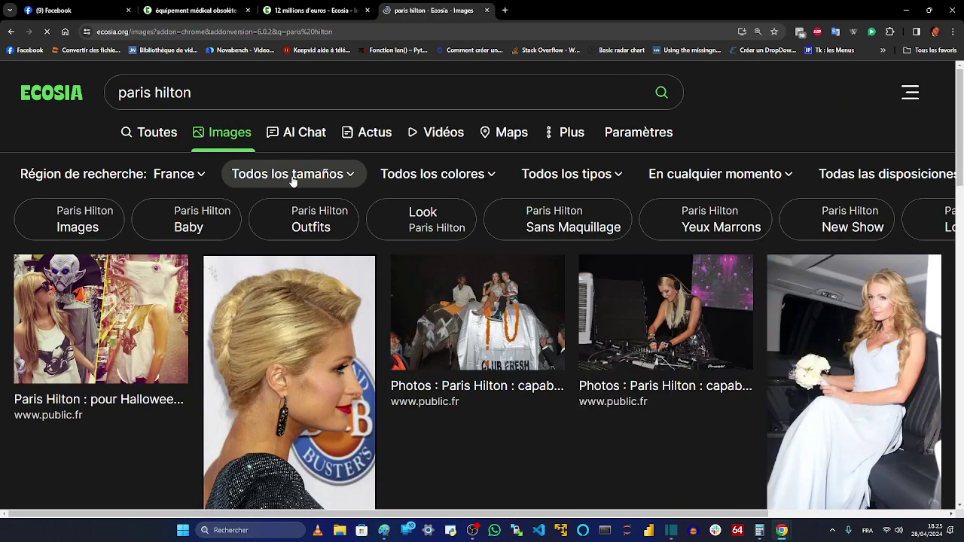
Copy the side-profile photo of Paris Hilton with the updo and dark sequined top from the image results
{"action": "scroll", "coordinate": [687, 370], "scroll_direction": "down", "scroll_amount": 2}
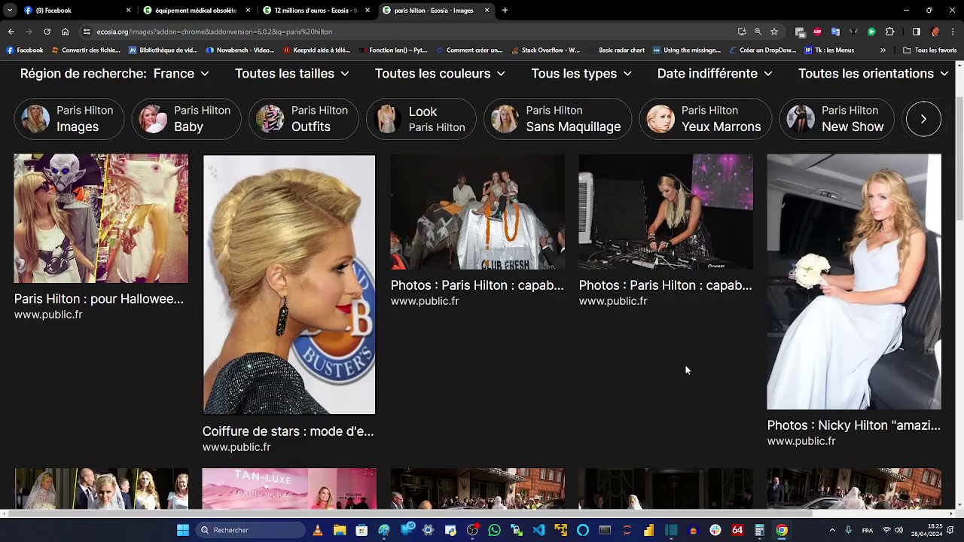
{"action": "right_click", "coordinate": [324, 237]}
{"action": "left_click", "coordinate": [399, 387]}
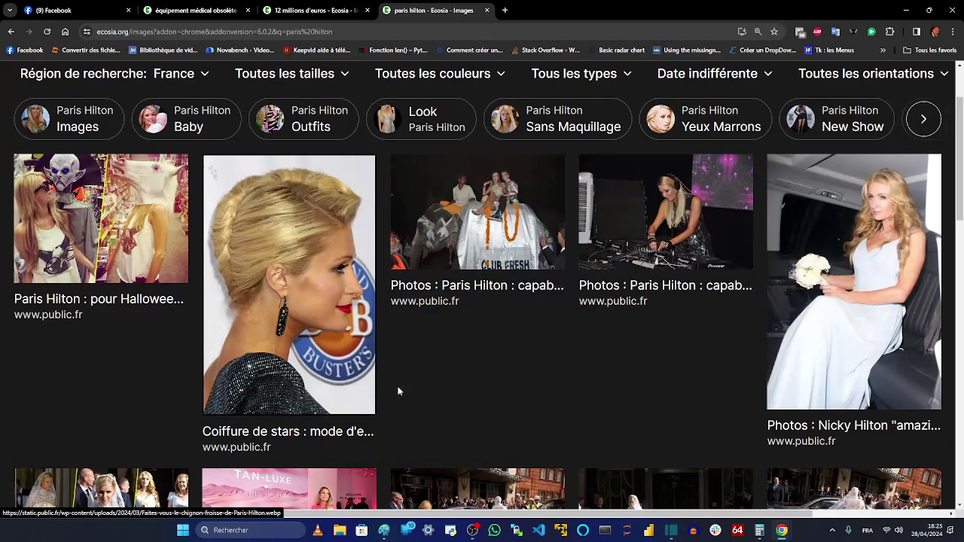
Paste the Paris Hilton photo into the Paint collage, shrink it to about 257 × 330 px and place it below the brick building
{"action": "key", "text": "alt+Tab"}
{"action": "key", "text": "alt+Tab"}
{"action": "key", "text": "alt+Tab"}
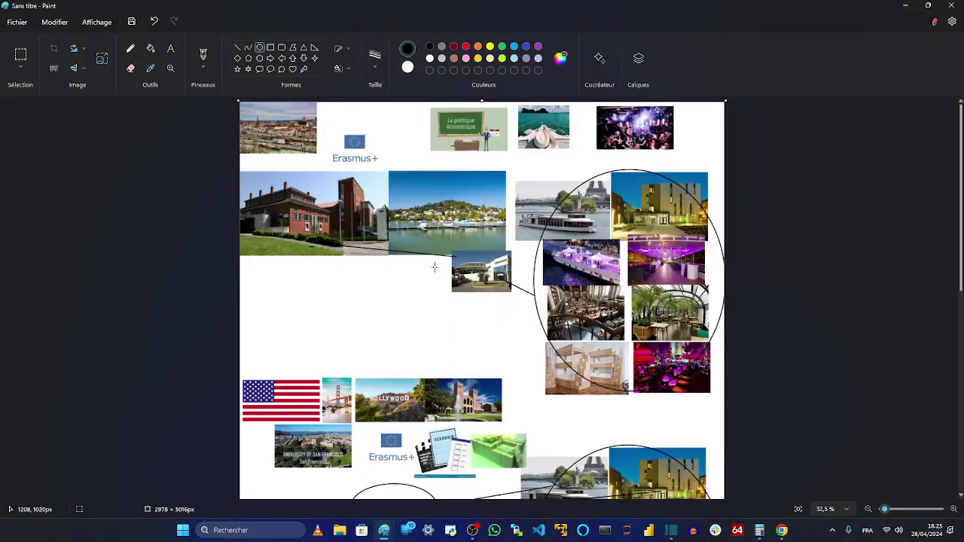
{"action": "key", "text": "ctrl+v"}
{"action": "left_click_drag", "start_coordinate": [256, 127], "coordinate": [308, 261]}
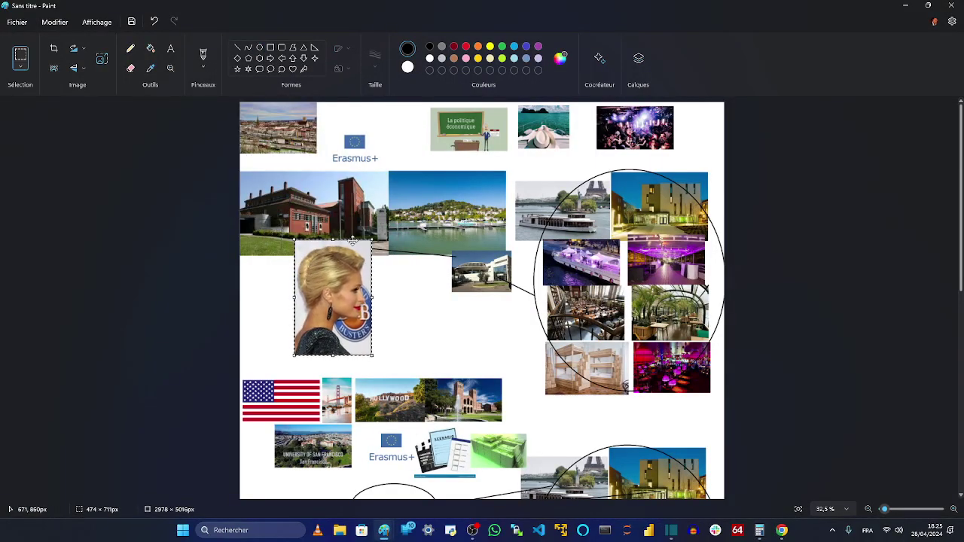
{"action": "mouse_move", "coordinate": [369, 235]}
{"action": "left_mouse_down"}
{"action": "mouse_move", "coordinate": [337, 300]}
{"action": "mouse_move", "coordinate": [328, 263]}
{"action": "left_mouse_up"}
Switch back to Chrome and search the Ecosia images for "mark-paul gosselaar"
{"action": "key", "text": "alt+Tab"}
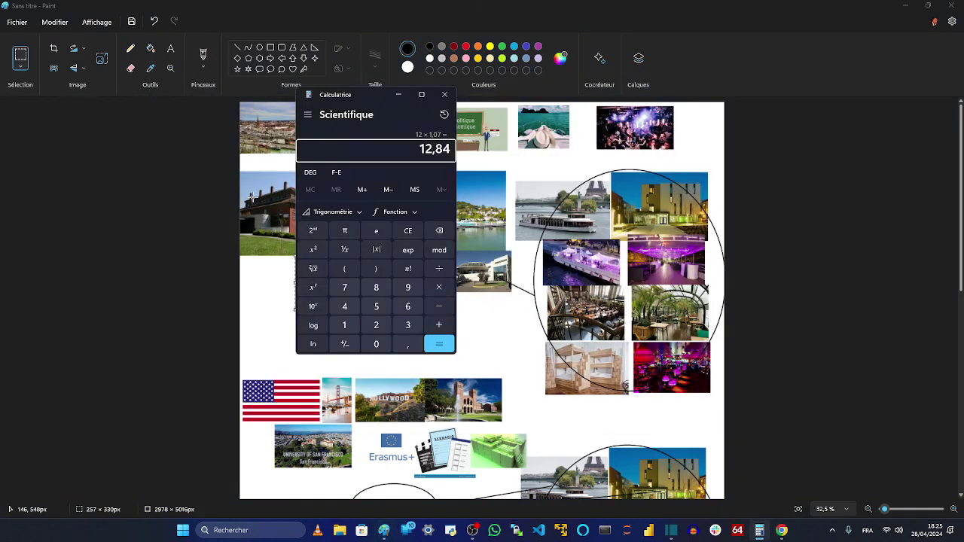
{"action": "key", "text": "alt+Tab"}
{"action": "key", "text": "Tab"}
{"action": "scroll", "coordinate": [197, 96], "scroll_direction": "up", "scroll_amount": 2}
{"action": "left_click", "coordinate": [198, 96]}
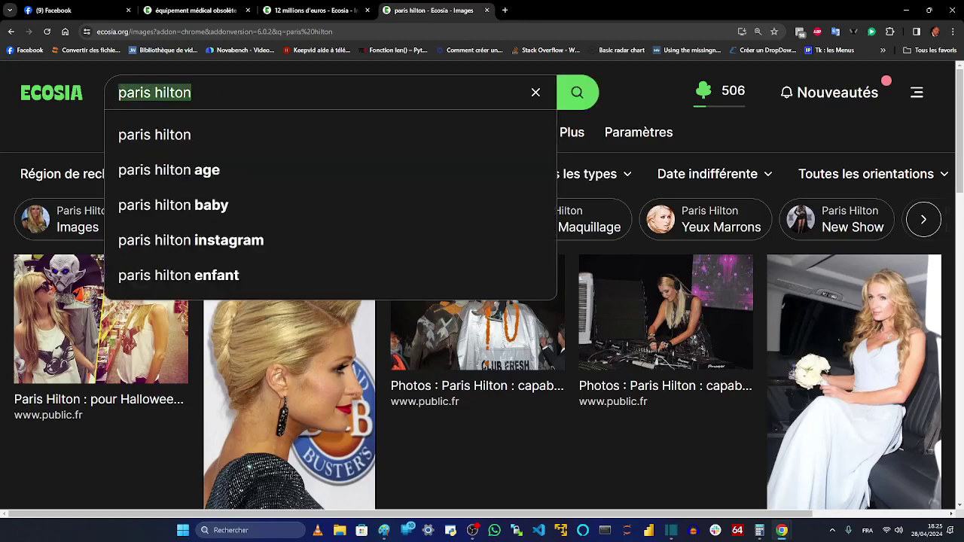
{"action": "type", "text": "mar pa"}
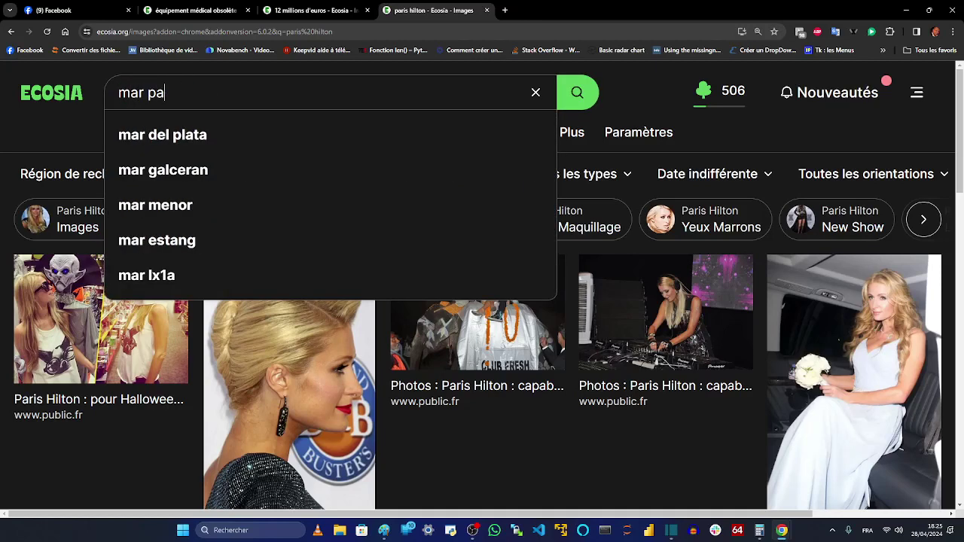
{"action": "key", "text": "BackSpace"}
{"action": "key", "text": "BackSpace"}
{"action": "key", "text": "BackSpace"}
{"action": "type", "text": "c po"}
{"action": "key", "text": "BackSpace"}
{"action": "type", "text": "au"}
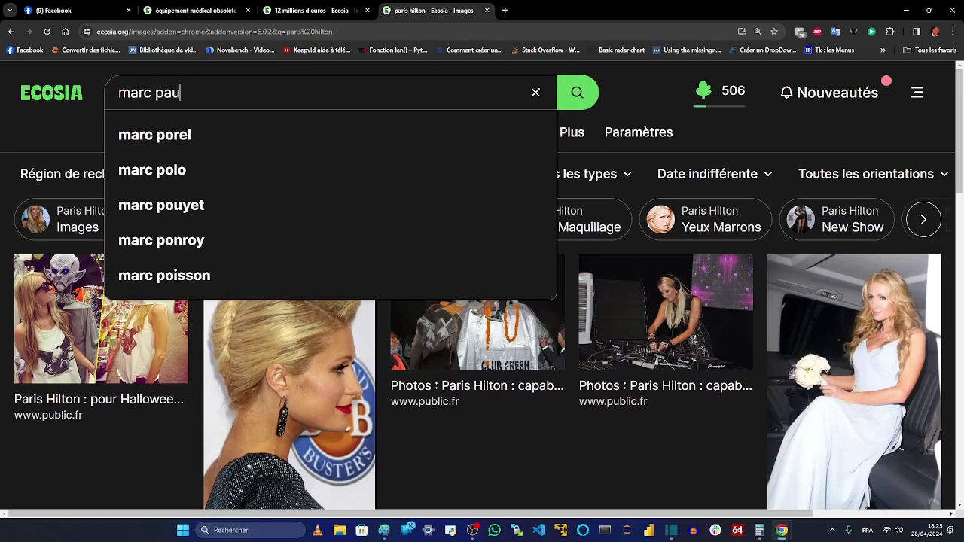
{"action": "type", "text": "l gos"}
{"action": "key", "text": "Down"}
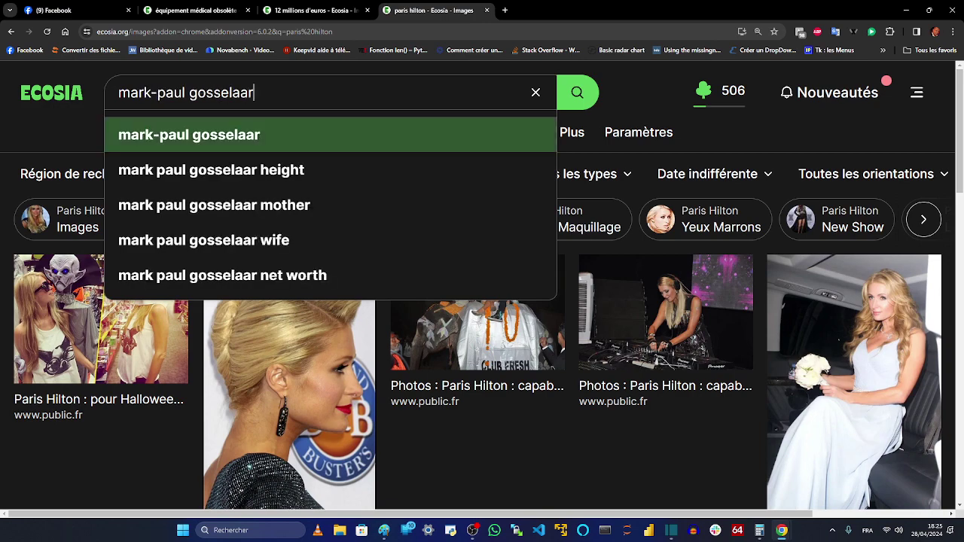
{"action": "key", "text": "Return"}
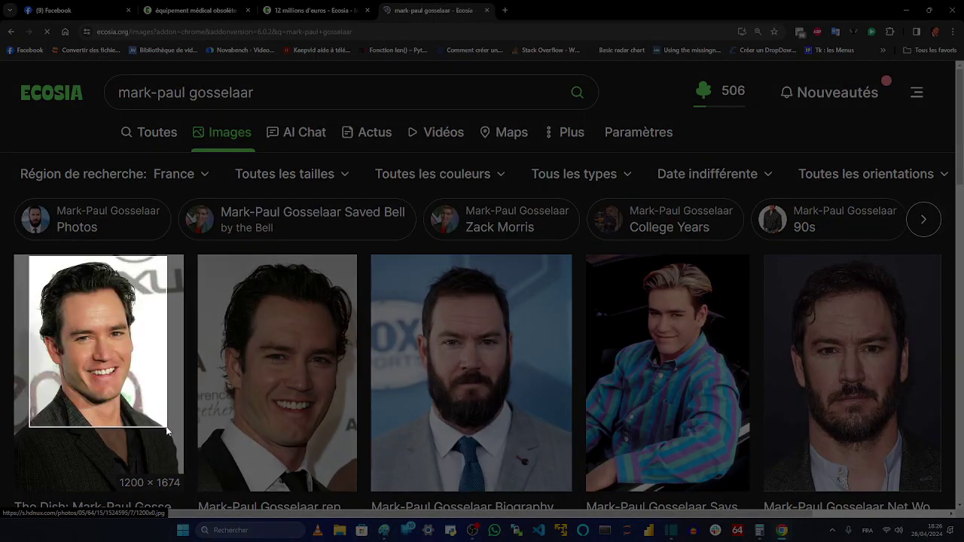
Paste the captured Mark-Paul Gosselaar portrait into the Paint collage and place it beside the Paris Hilton photo
{"action": "key", "text": "alt+Tab"}
{"action": "key", "text": "alt+Tab"}
{"action": "key", "text": "Tab"}
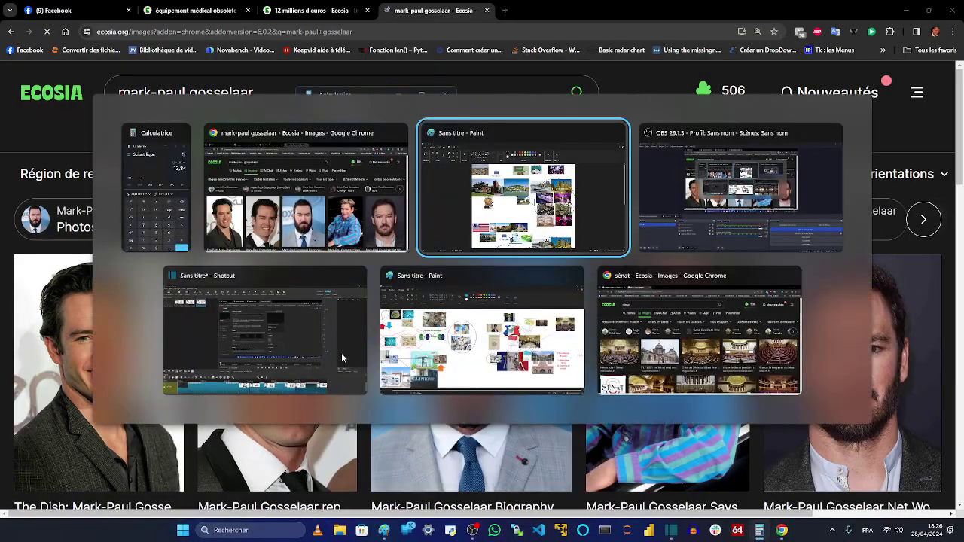
{"action": "left_click", "coordinate": [262, 322]}
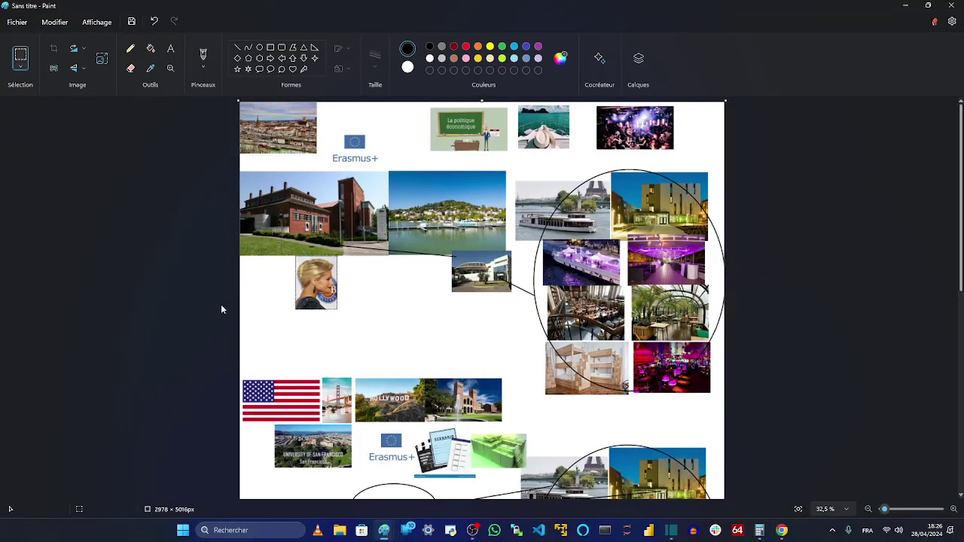
{"action": "key", "text": "ctrl+v"}
{"action": "left_click_drag", "start_coordinate": [318, 202], "coordinate": [397, 327]}
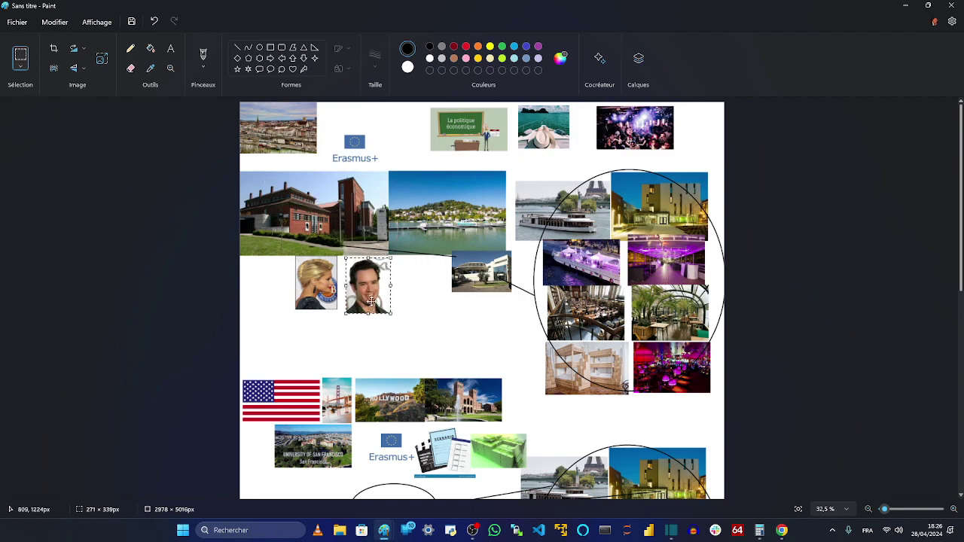
Return to Chrome and search the Ecosia images for "denise richards"
{"action": "key", "text": "alt+Tab"}
{"action": "key", "text": "alt+Tab"}
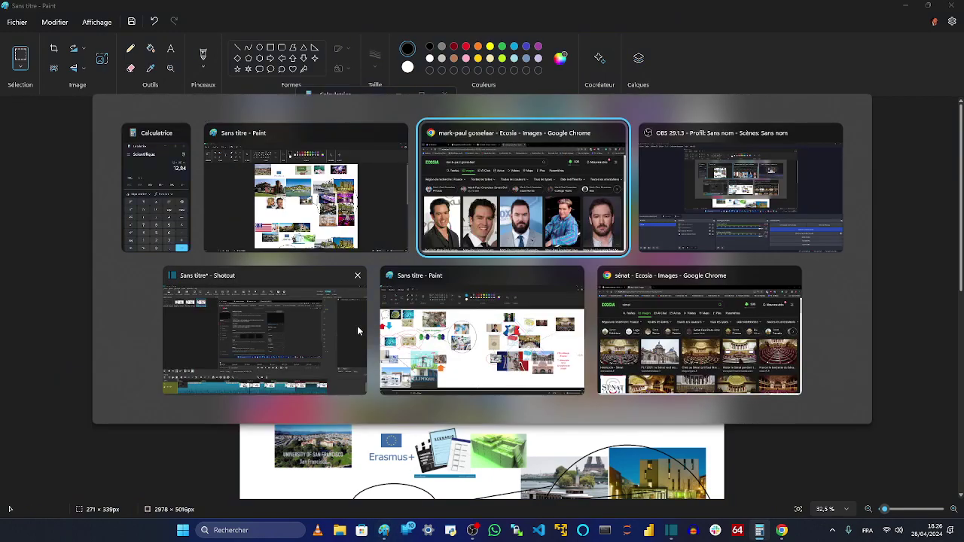
{"action": "left_click", "coordinate": [275, 88]}
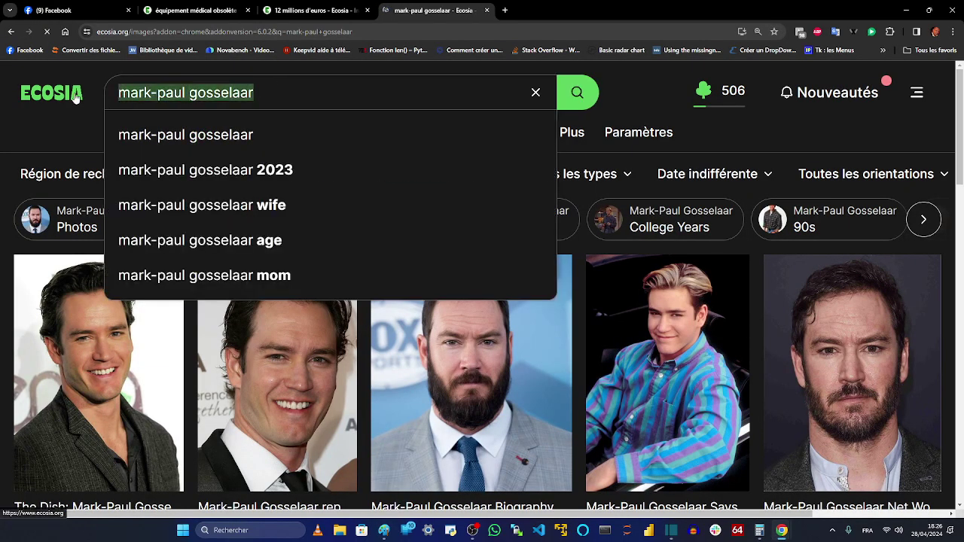
{"action": "type", "text": "de"}
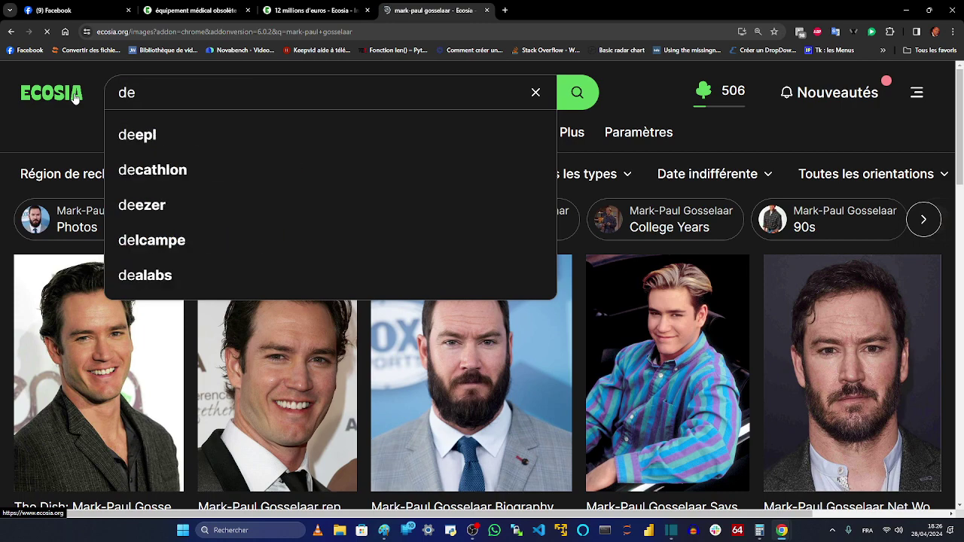
{"action": "type", "text": "nise richard"}
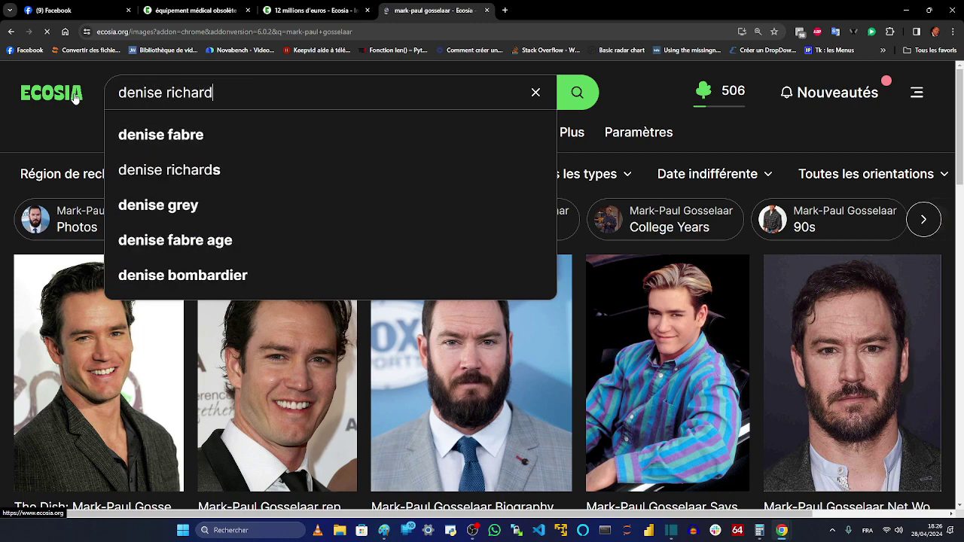
{"action": "type", "text": "s"}
{"action": "key", "text": "Return"}
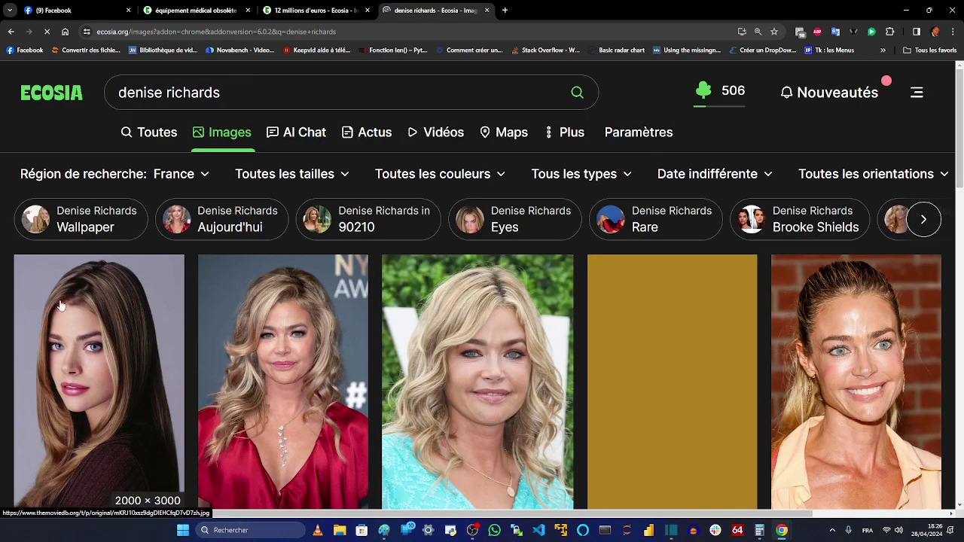
Capture the first Denise Richards portrait as a screen snippet and paste it into the Paint collage
{"action": "key", "text": "super+shift+s"}
{"action": "left_click_drag", "start_coordinate": [31, 266], "coordinate": [161, 463]}
{"action": "key", "text": "alt+Tab"}
{"action": "key", "text": "alt+Tab"}
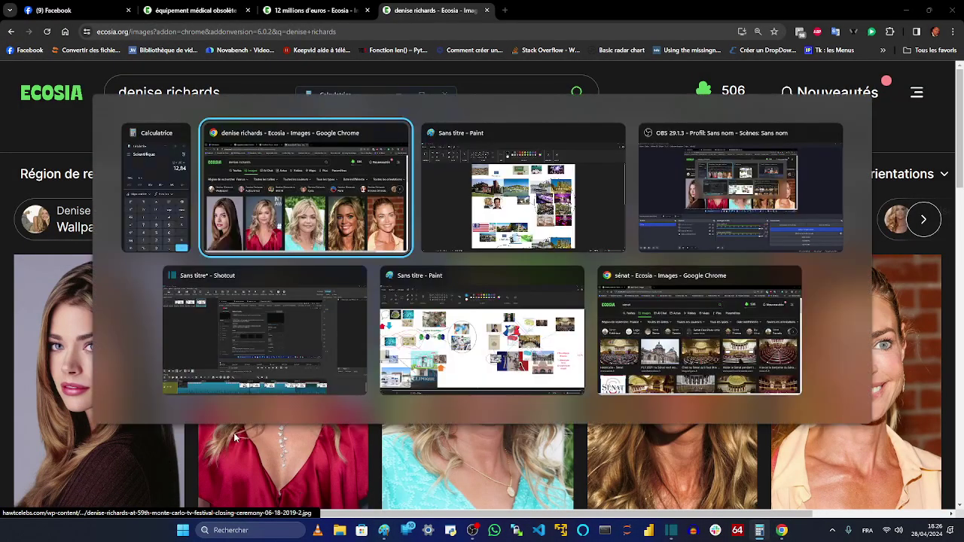
{"action": "key", "text": "alt+Tab"}
{"action": "key", "text": "ctrl+v"}
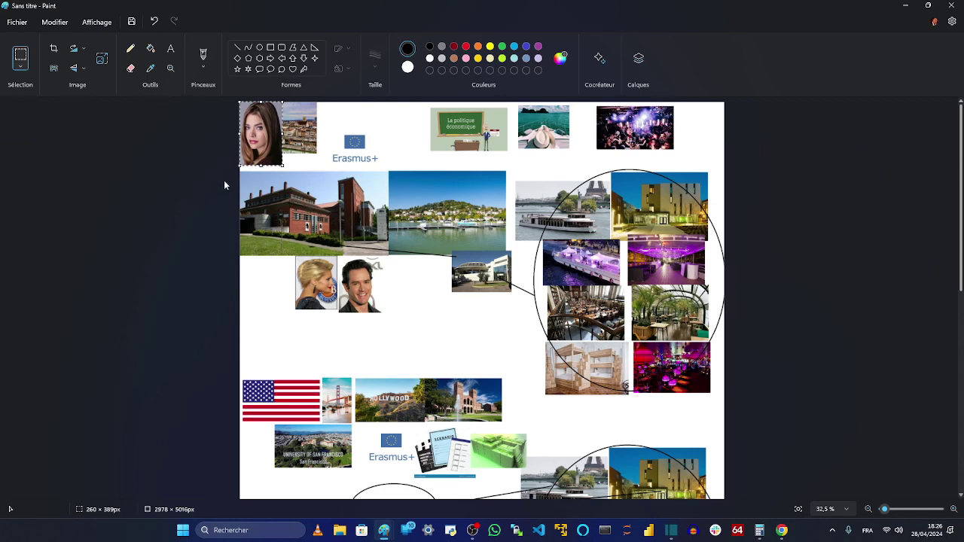